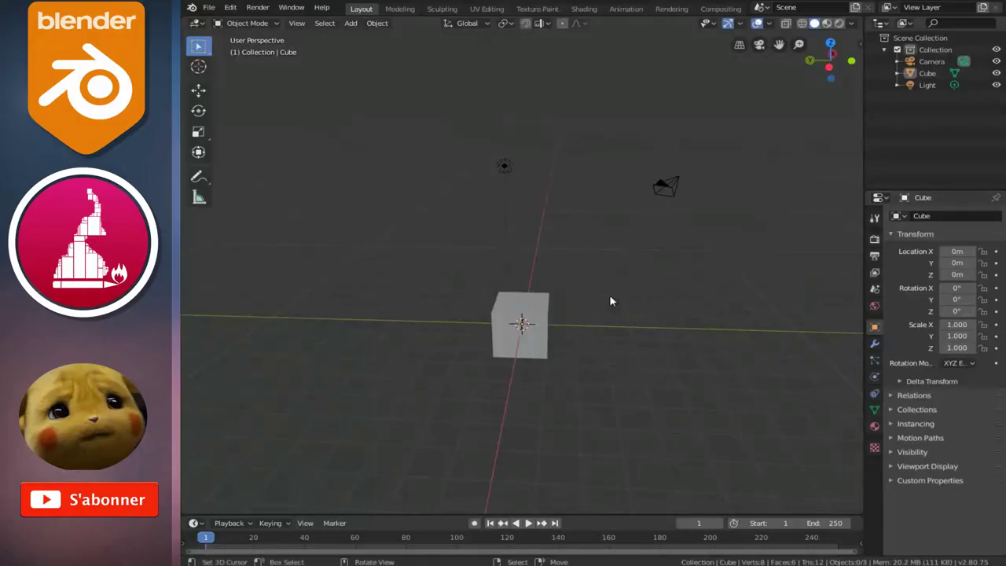
Enable the Node Wrangler add-on in Preferences, filtered to the Node category
{"action": "mouse_move", "coordinate": [671, 288]}
{"action": "middle_mouse_down"}
{"action": "mouse_move", "coordinate": [653, 296]}
{"action": "mouse_move", "coordinate": [540, 278]}
{"action": "middle_mouse_up"}
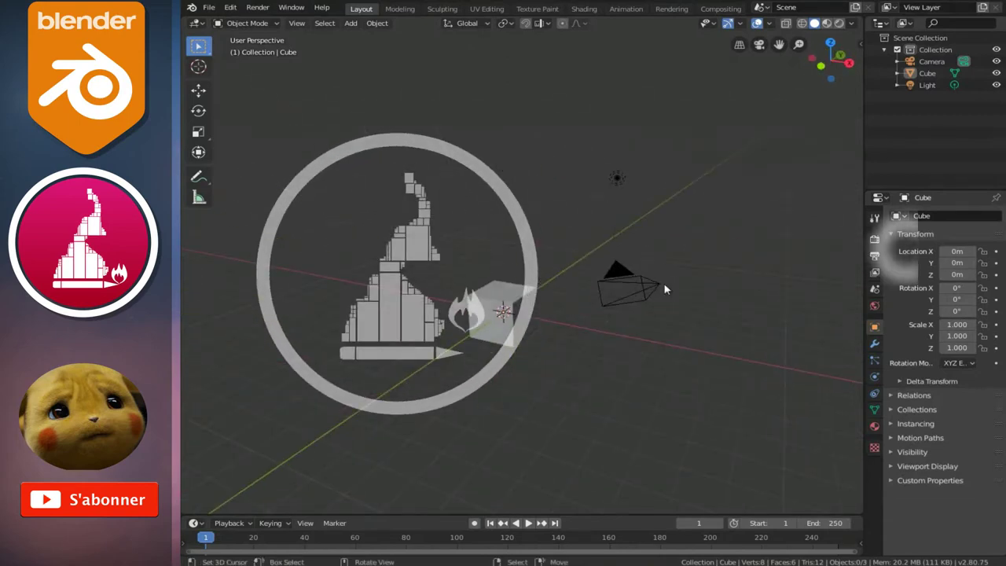
{"action": "mouse_move", "coordinate": [684, 280]}
{"action": "middle_mouse_down"}
{"action": "mouse_move", "coordinate": [688, 273]}
{"action": "mouse_move", "coordinate": [459, 259]}
{"action": "middle_mouse_up"}
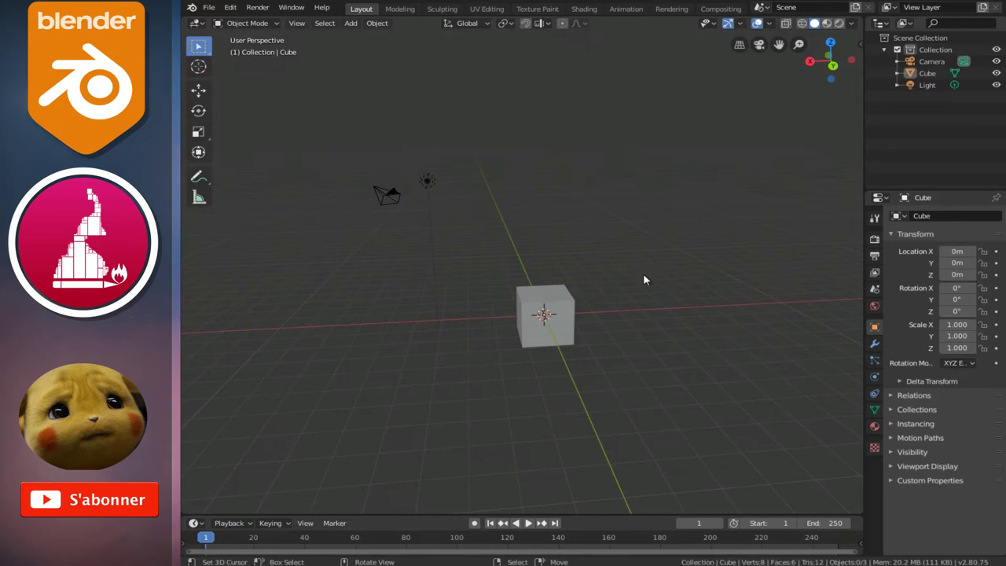
{"action": "mouse_move", "coordinate": [456, 274]}
{"action": "middle_mouse_down"}
{"action": "mouse_move", "coordinate": [430, 226]}
{"action": "mouse_move", "coordinate": [467, 274]}
{"action": "mouse_move", "coordinate": [409, 205]}
{"action": "middle_mouse_up"}
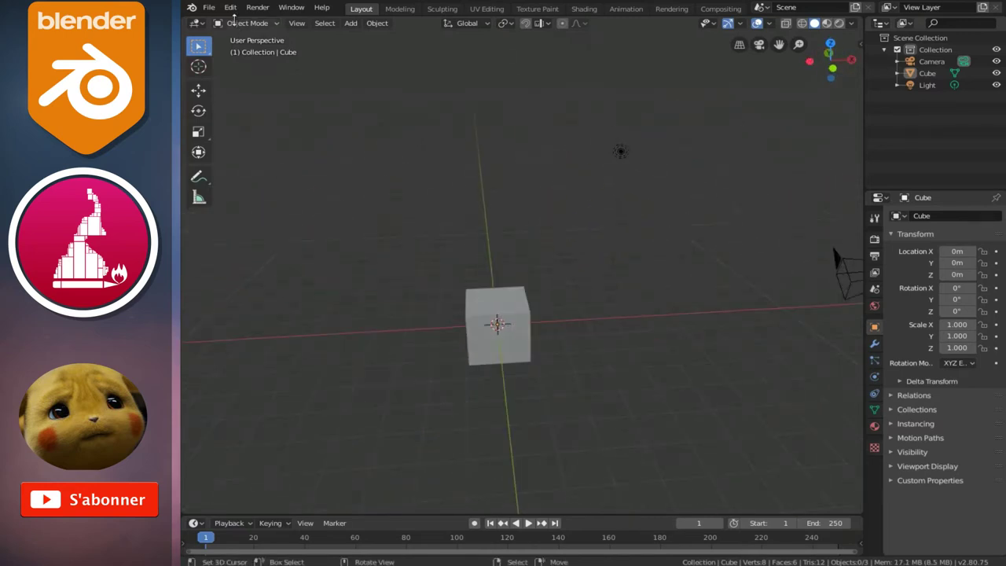
{"action": "left_click", "coordinate": [230, 7]}
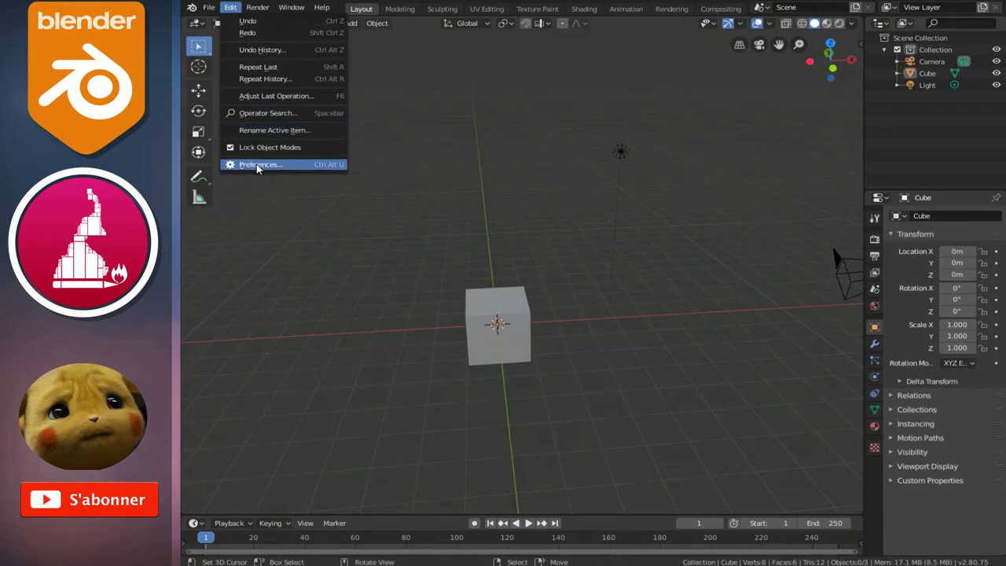
{"action": "left_click", "coordinate": [258, 165]}
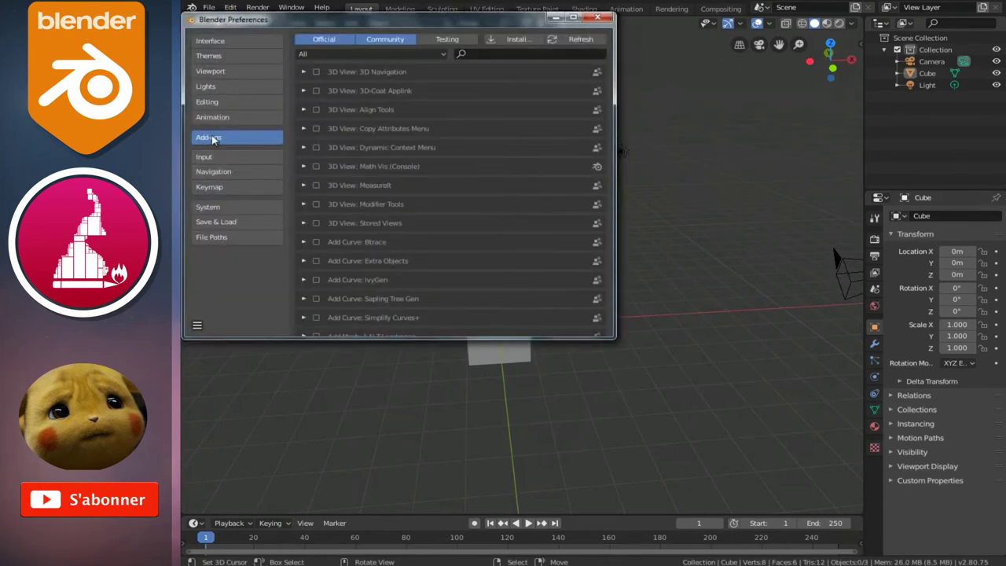
{"action": "left_click", "coordinate": [437, 55]}
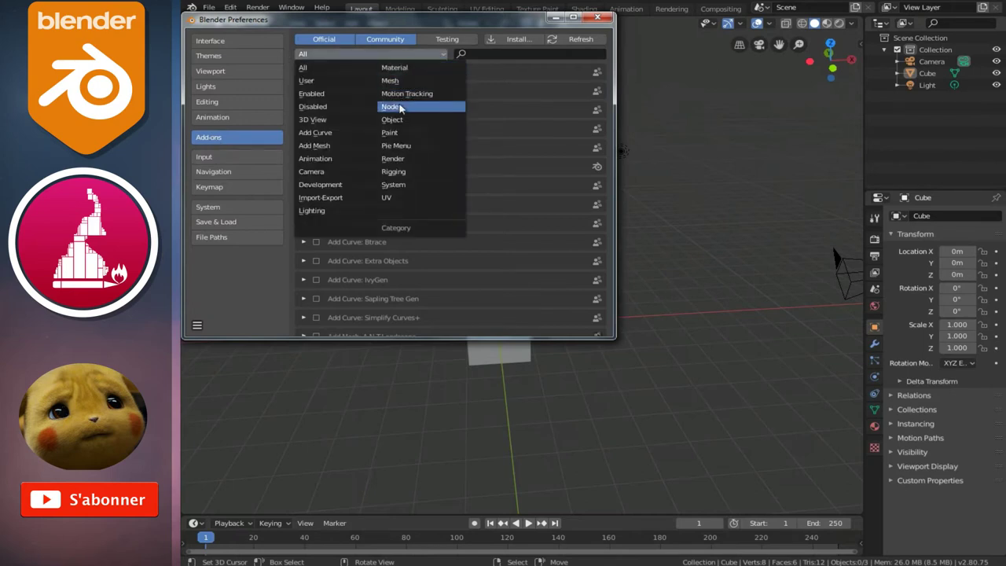
{"action": "left_click", "coordinate": [399, 106]}
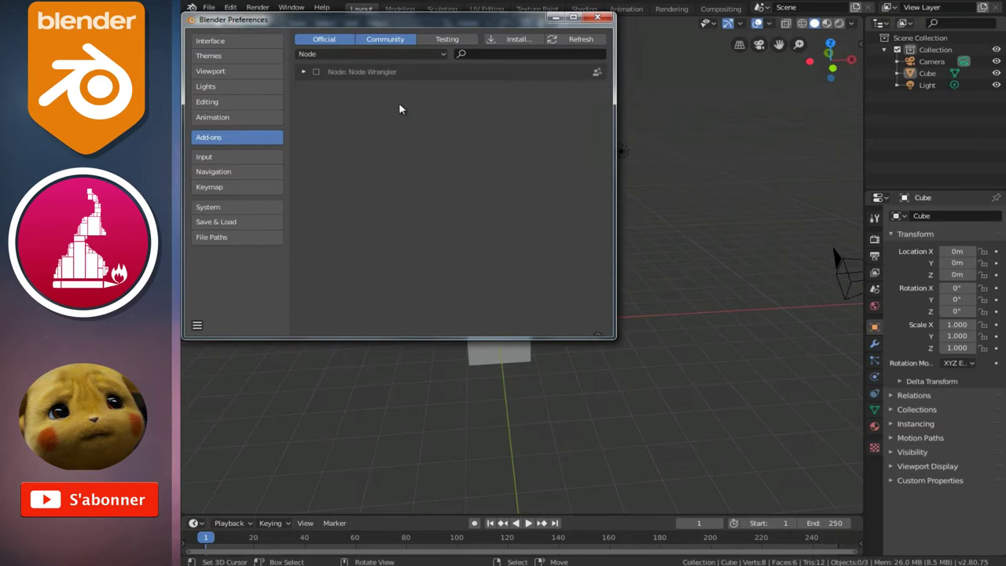
{"action": "left_click", "coordinate": [316, 72]}
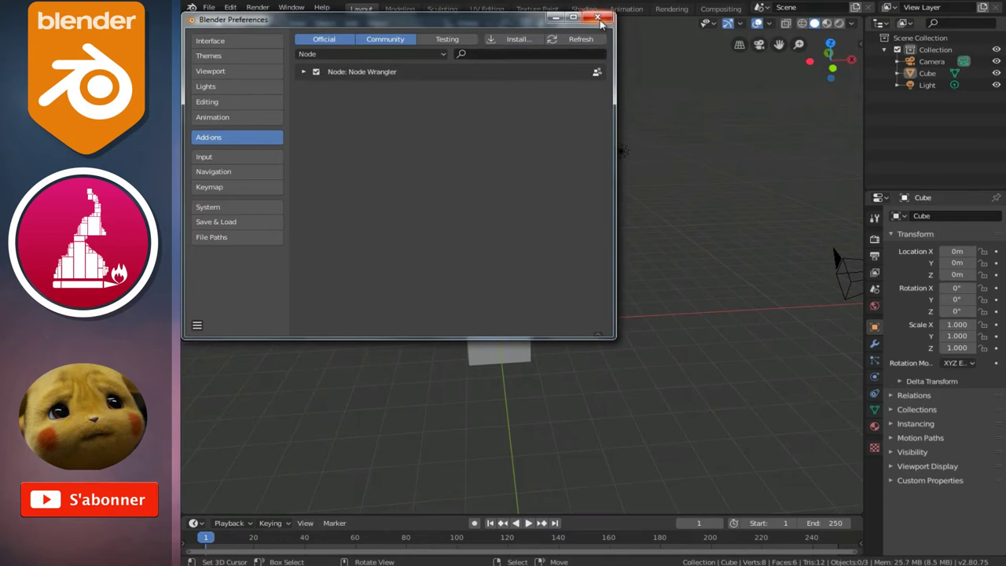
{"action": "left_click", "coordinate": [597, 16]}
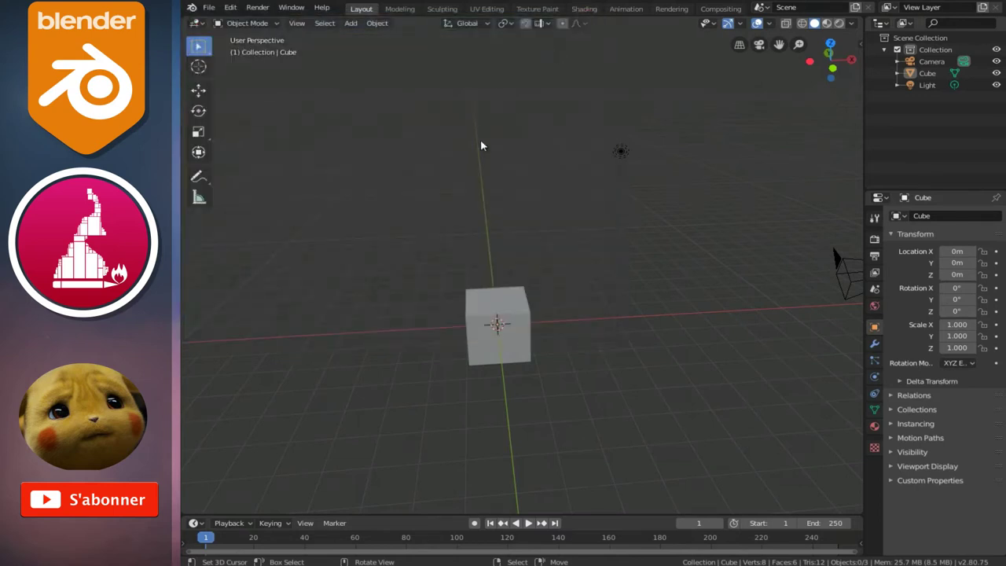
Delete the default cube and add a mesh plane in its place
{"action": "mouse_move", "coordinate": [466, 261]}
{"action": "middle_mouse_down"}
{"action": "mouse_move", "coordinate": [433, 286]}
{"action": "mouse_move", "coordinate": [503, 270]}
{"action": "mouse_move", "coordinate": [534, 308]}
{"action": "middle_mouse_up"}
{"action": "left_click", "coordinate": [537, 309]}
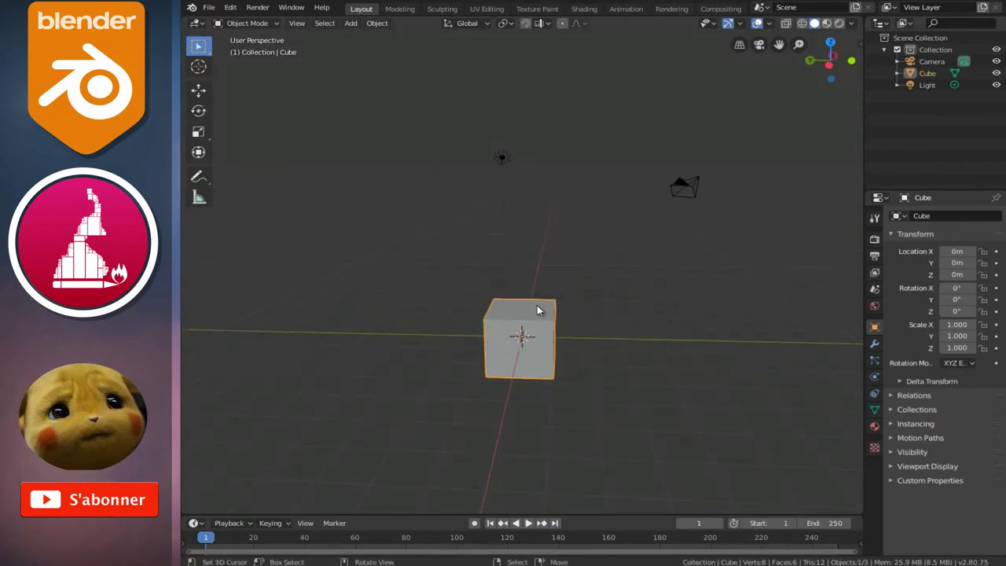
{"action": "key", "text": "Delete"}
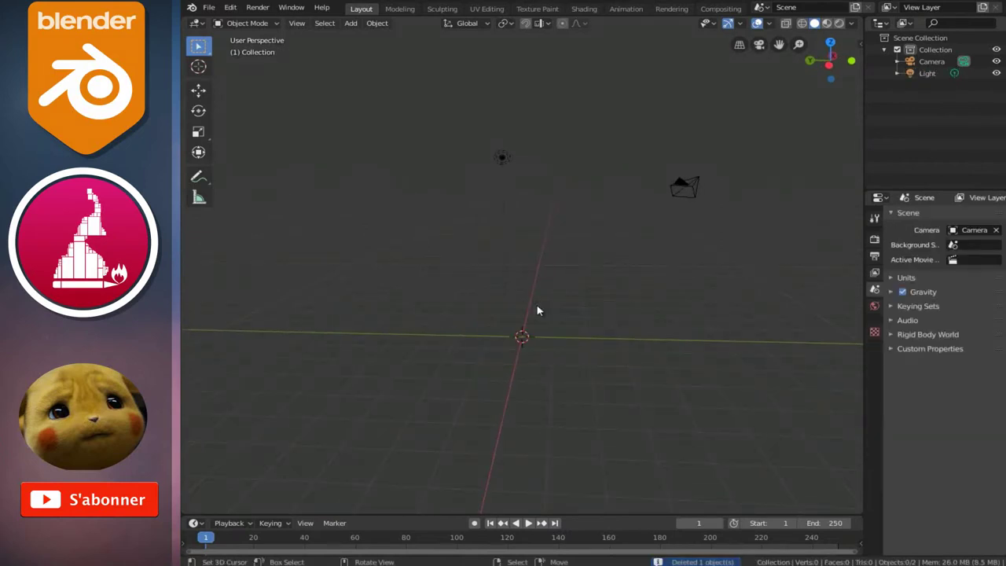
{"action": "key", "text": "shift+a"}
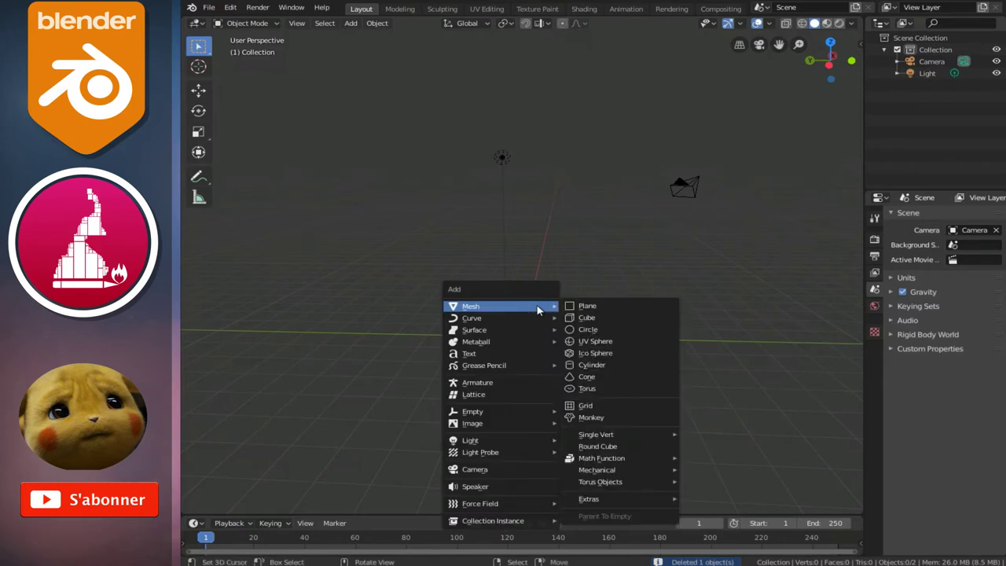
{"action": "left_click", "coordinate": [587, 306]}
Scale the plane to 12.03 on all axes and switch to the Shading workspace
{"action": "middle_click_drag", "start_coordinate": [526, 284], "coordinate": [528, 290]}
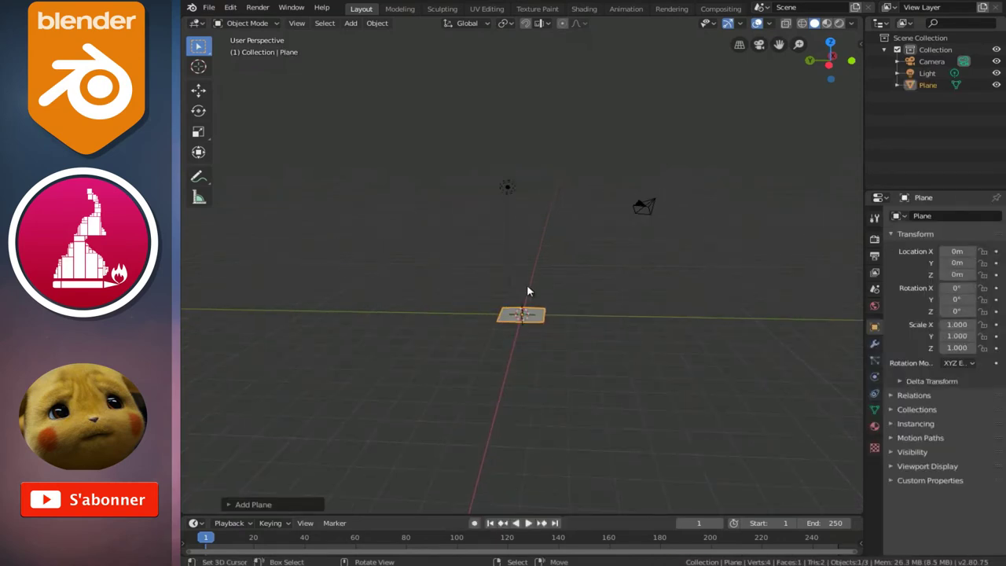
{"action": "key", "text": "s"}
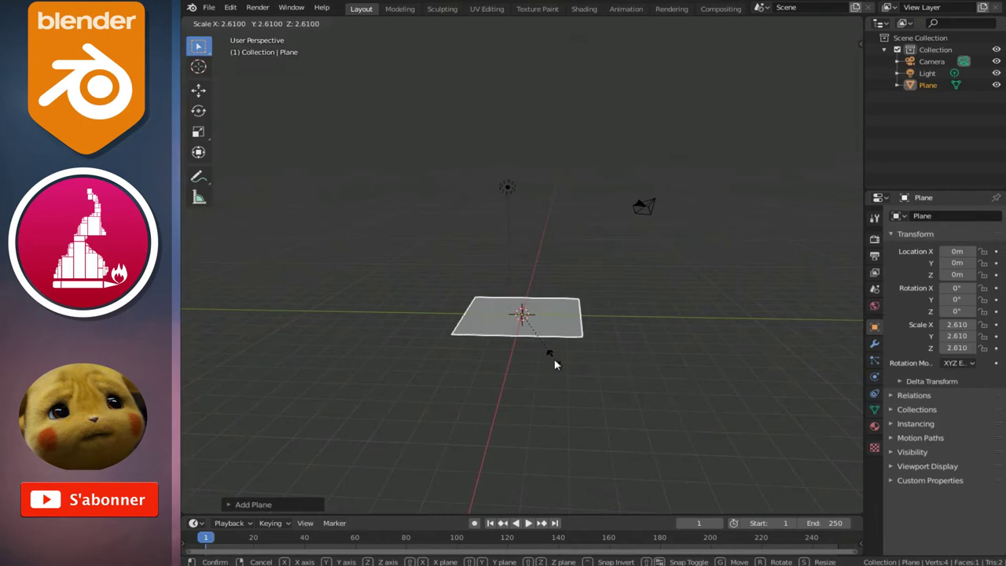
{"action": "left_click", "coordinate": [672, 498]}
{"action": "middle_click_drag", "start_coordinate": [518, 299], "coordinate": [509, 280]}
{"action": "middle_click_drag", "start_coordinate": [614, 285], "coordinate": [505, 287]}
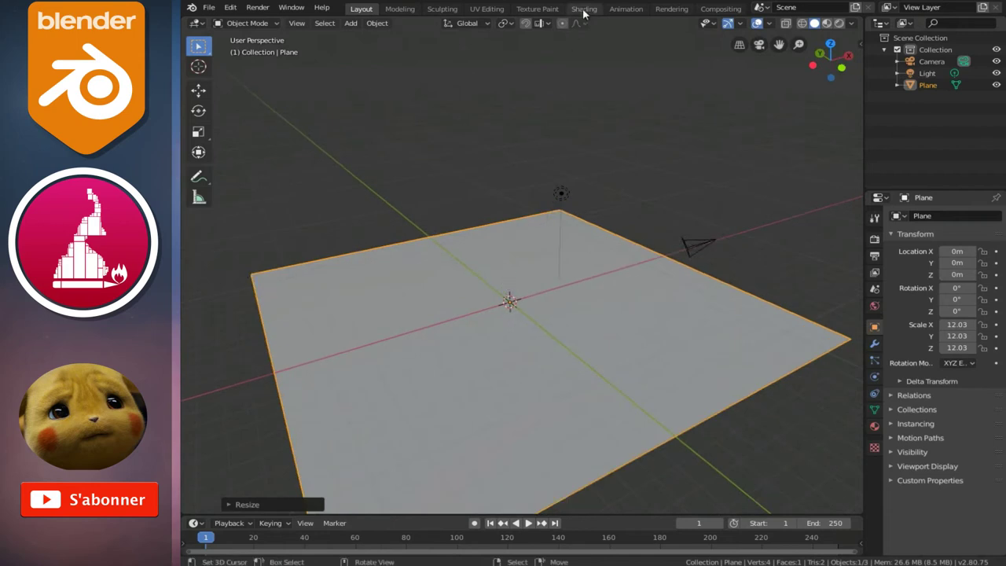
{"action": "left_click", "coordinate": [583, 8]}
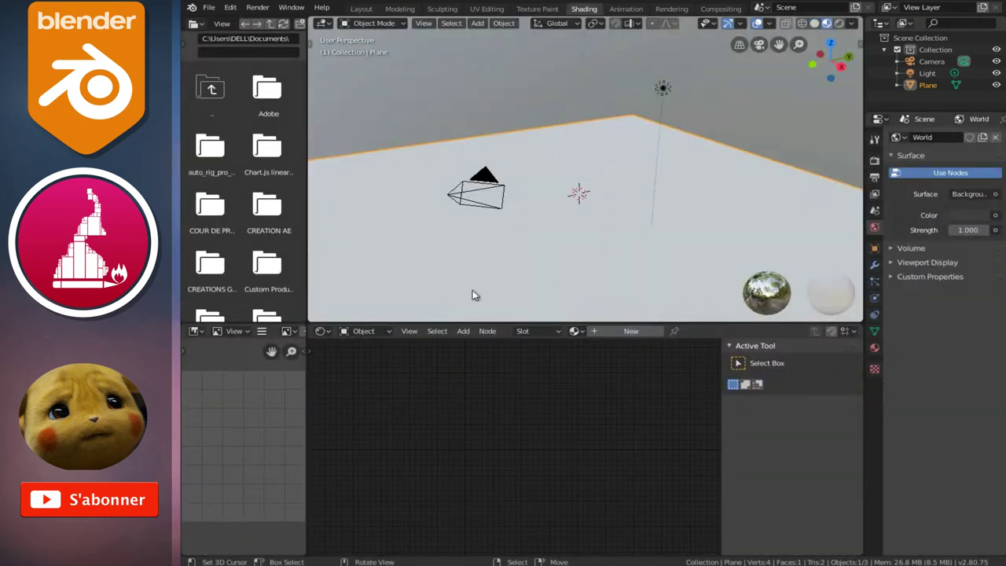
Merge the file browser area into the 3D viewport with Join Area
{"action": "right_click", "coordinate": [307, 203]}
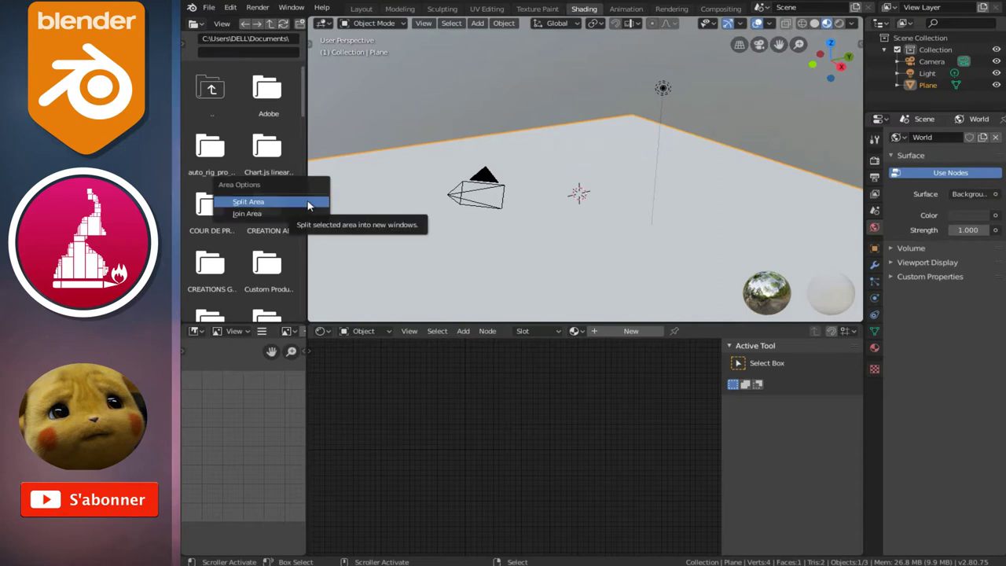
{"action": "left_click", "coordinate": [307, 214]}
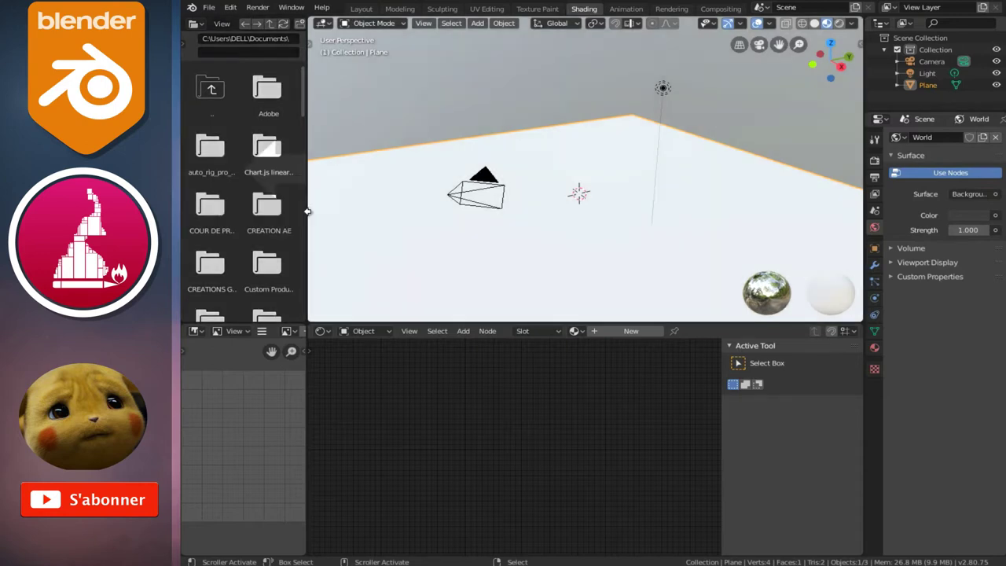
{"action": "left_click", "coordinate": [250, 177]}
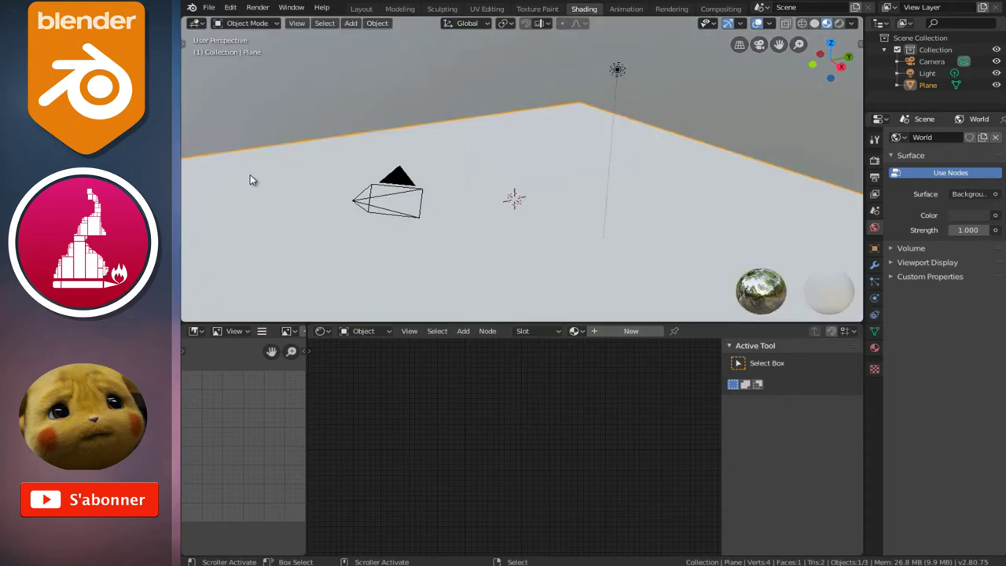
{"action": "scroll", "coordinate": [421, 195], "scroll_direction": "down", "scroll_amount": 4}
Make the node editor taller and hide its sidebar
{"action": "middle_click_drag", "start_coordinate": [669, 209], "coordinate": [620, 202]}
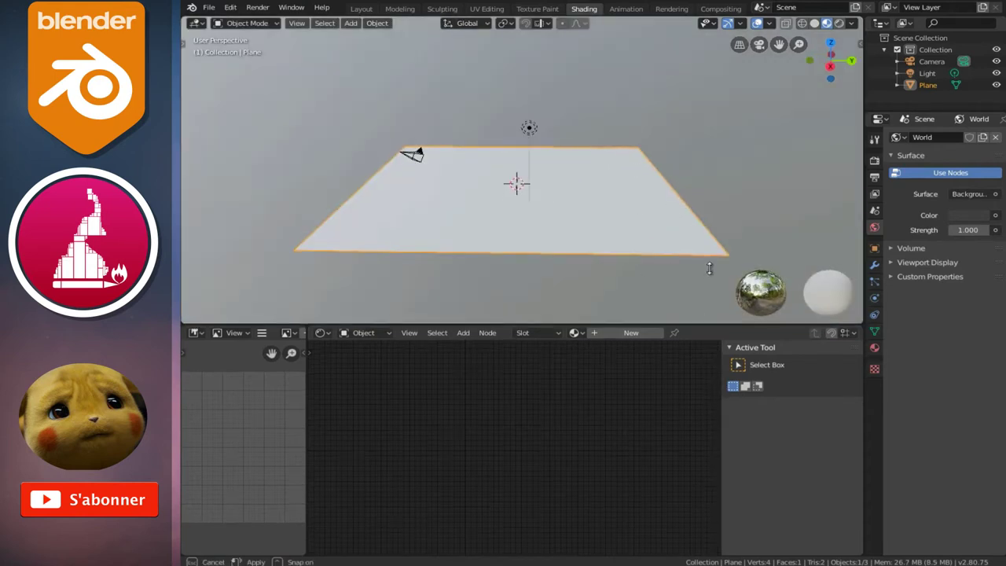
{"action": "left_click_drag", "start_coordinate": [707, 322], "coordinate": [676, 269]}
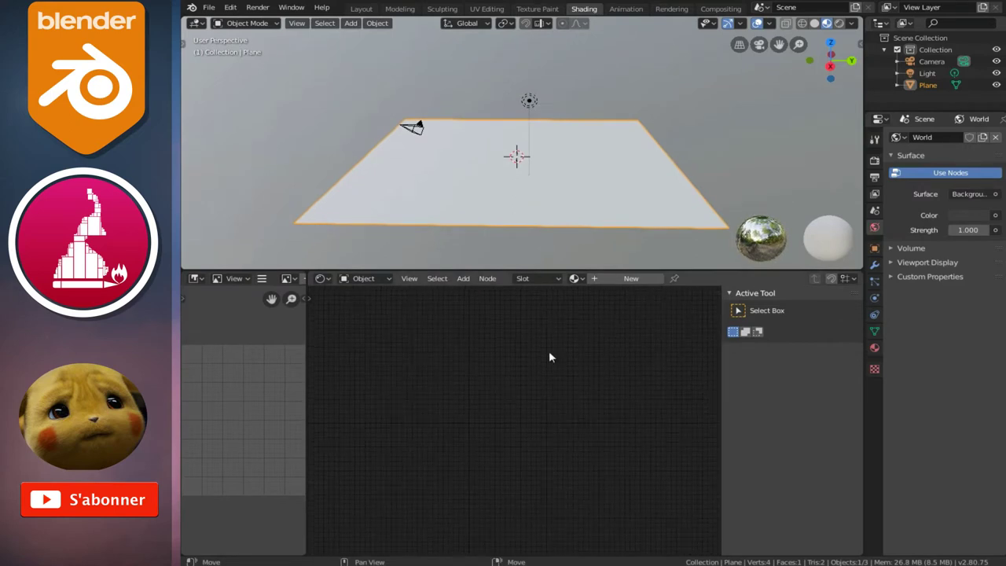
{"action": "key", "text": "n"}
{"action": "key", "text": "n"}
{"action": "key", "text": "n"}
{"action": "key", "text": "n"}
{"action": "key", "text": "n"}
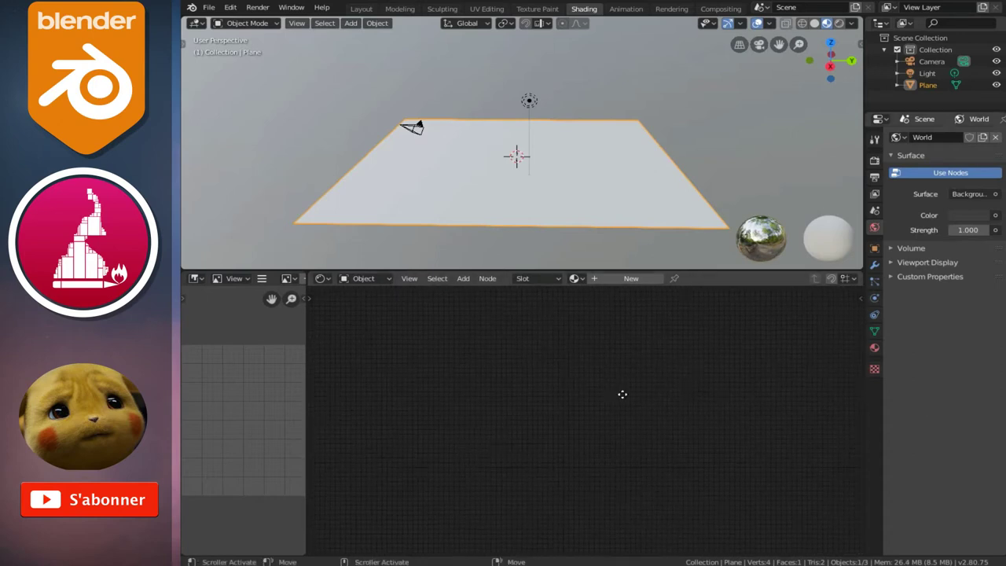
Create Material.001 for the plane and bring its two nodes into view
{"action": "left_click", "coordinate": [634, 281]}
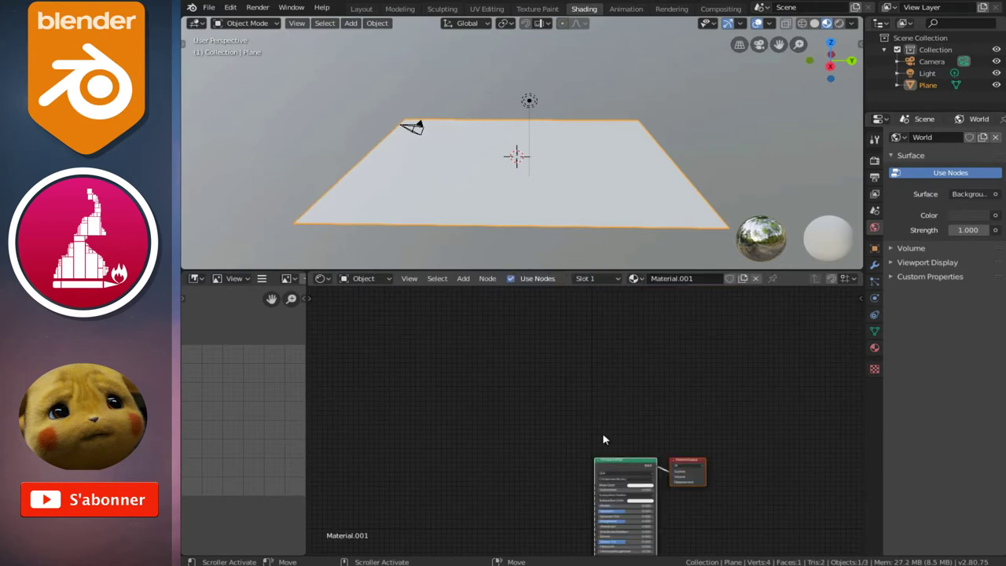
{"action": "left_click_drag", "start_coordinate": [637, 471], "coordinate": [521, 317]}
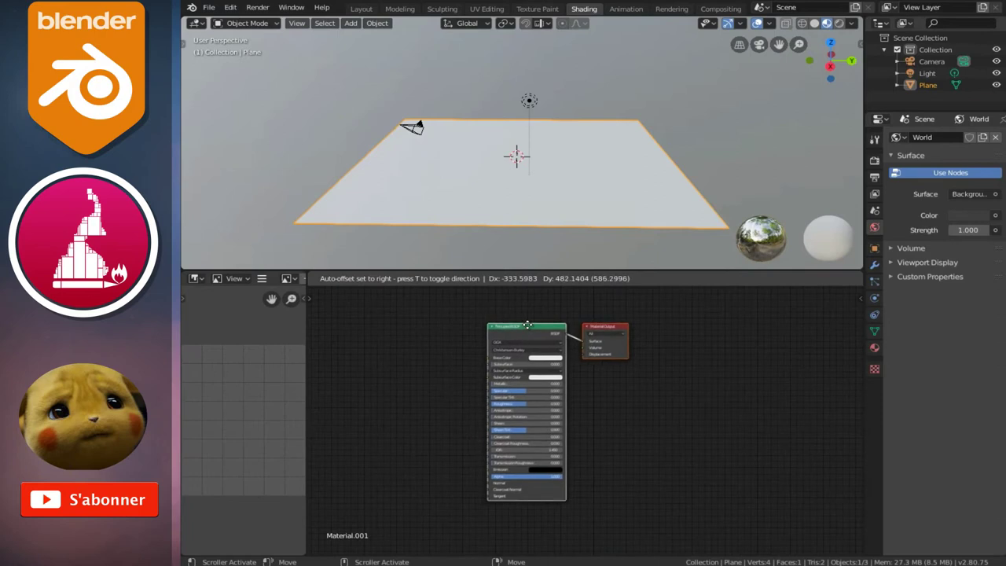
{"action": "scroll", "coordinate": [661, 423], "scroll_direction": "down", "scroll_amount": 1}
{"action": "scroll", "coordinate": [653, 428], "scroll_direction": "up", "scroll_amount": 2}
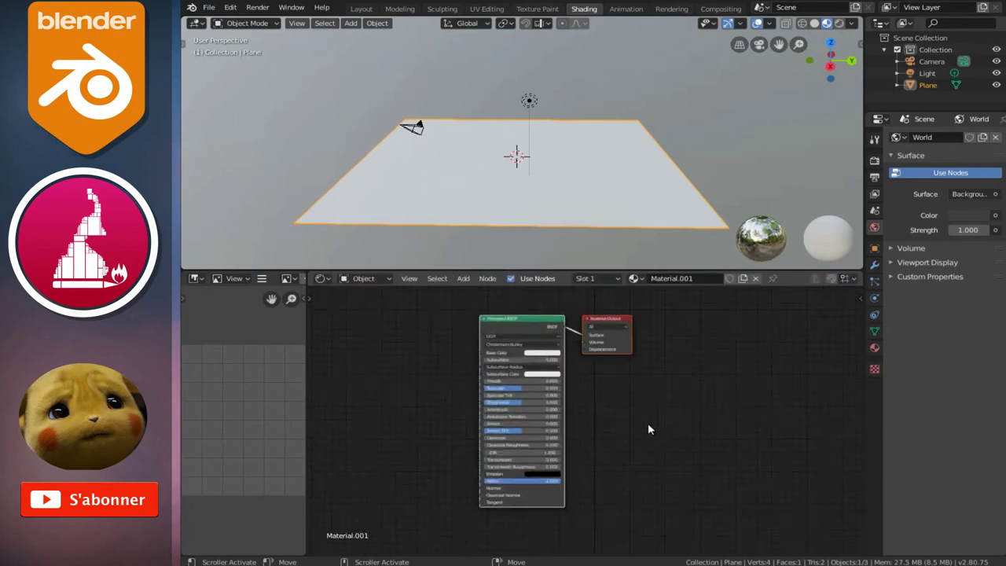
{"action": "scroll", "coordinate": [649, 432], "scroll_direction": "up", "scroll_amount": 1}
{"action": "scroll", "coordinate": [649, 432], "scroll_direction": "down", "scroll_amount": 1}
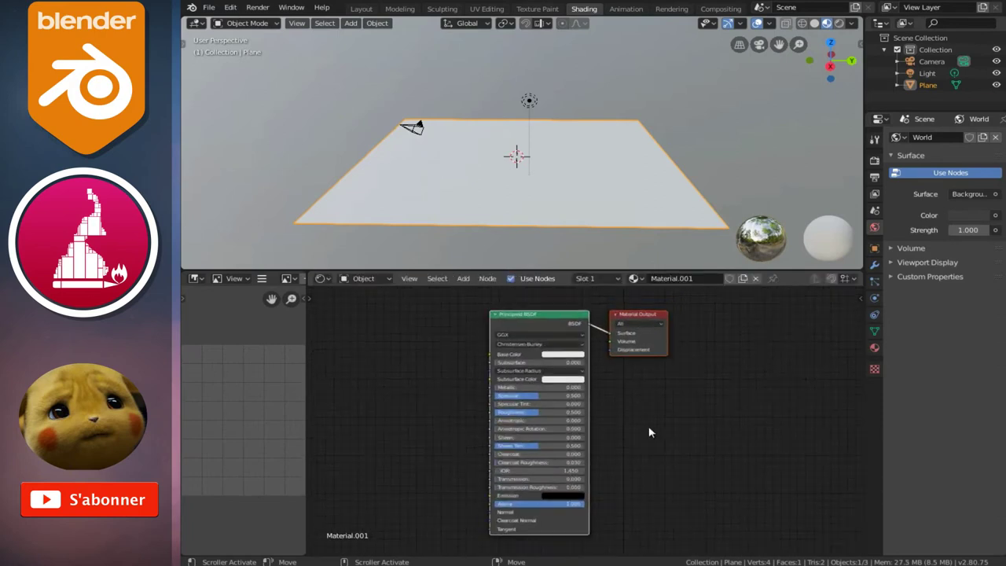
Show the Node Wrangler tools panel in the node editor sidebar
{"action": "key", "text": "n"}
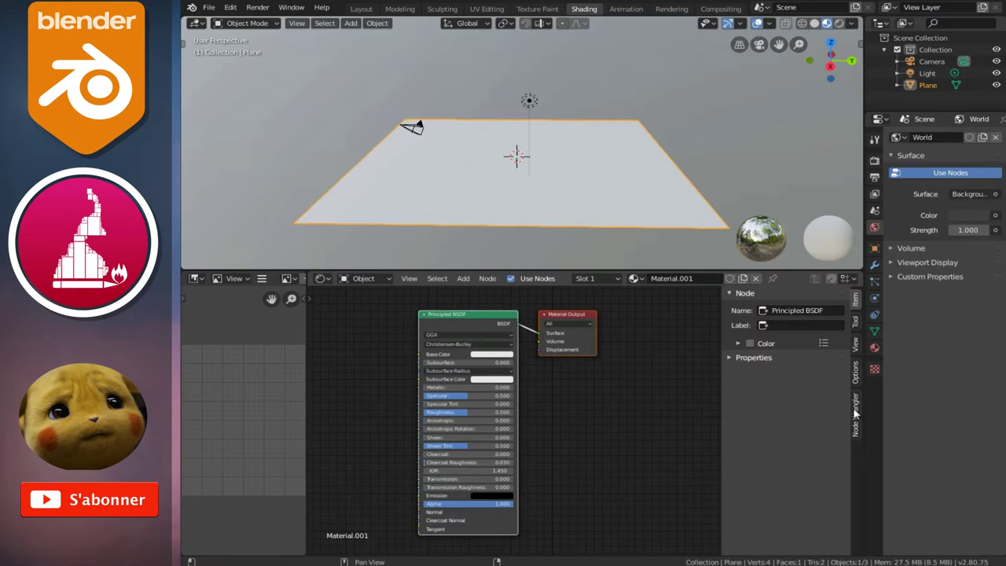
{"action": "left_click", "coordinate": [855, 413]}
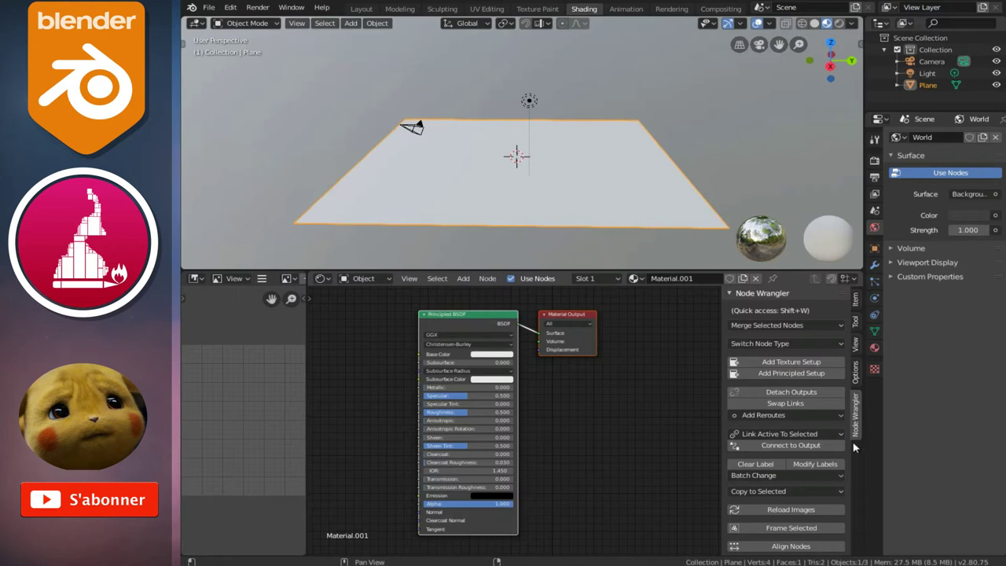
{"action": "middle_click_drag", "start_coordinate": [549, 444], "coordinate": [614, 472]}
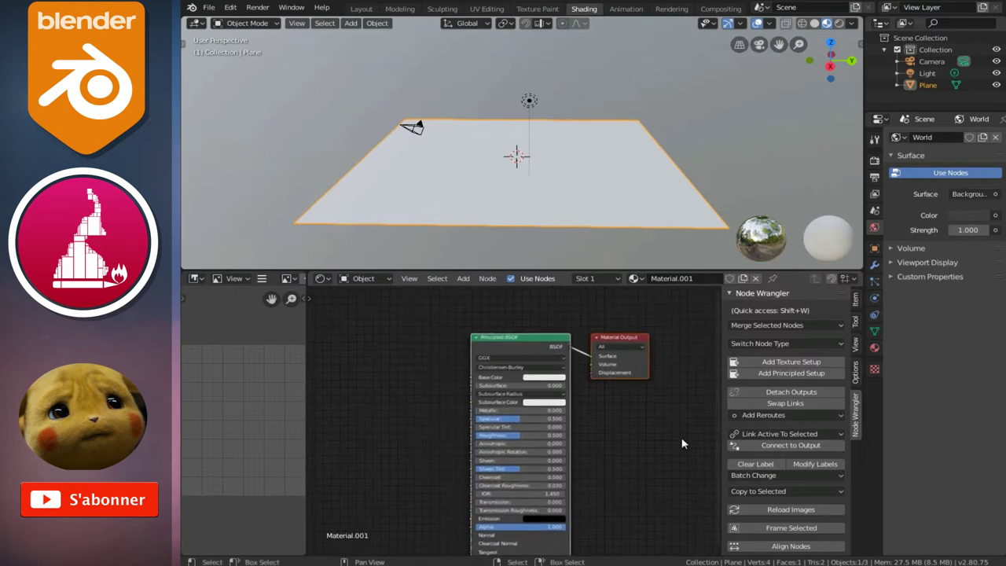
Launch Principled Texture Setup and browse into the plancher texture folder
{"action": "left_click", "coordinate": [788, 374]}
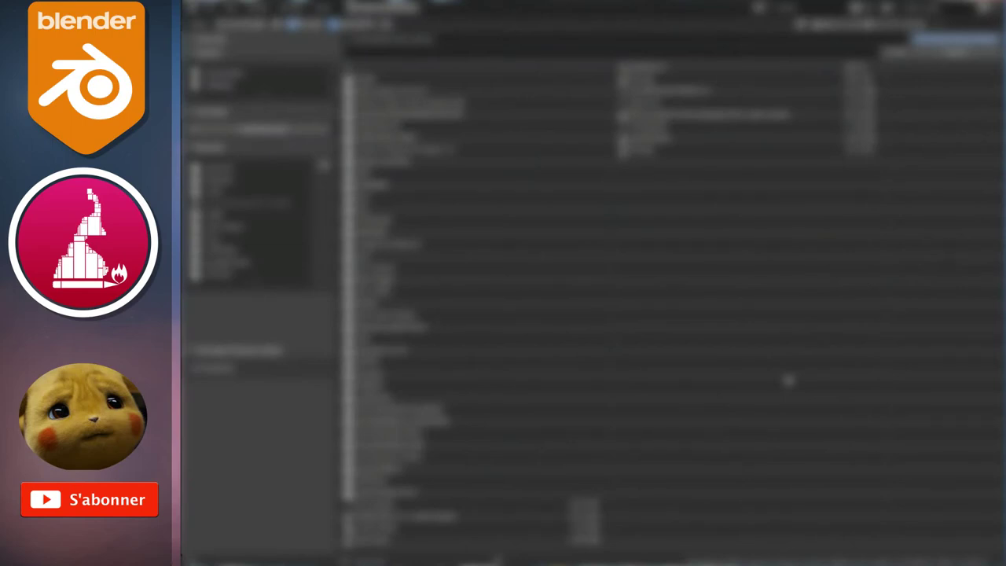
{"action": "left_click", "coordinate": [369, 397]}
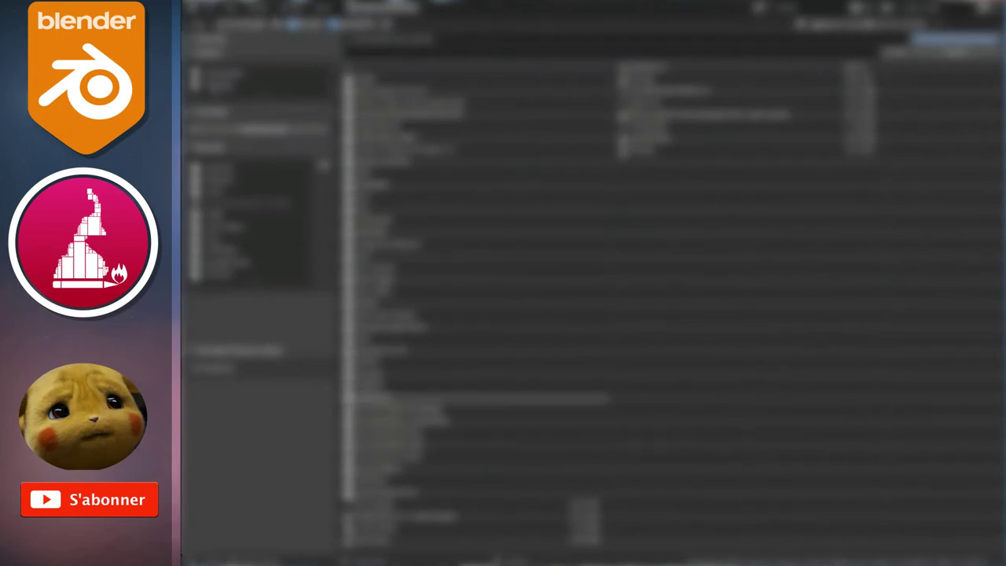
{"action": "left_click", "coordinate": [228, 91]}
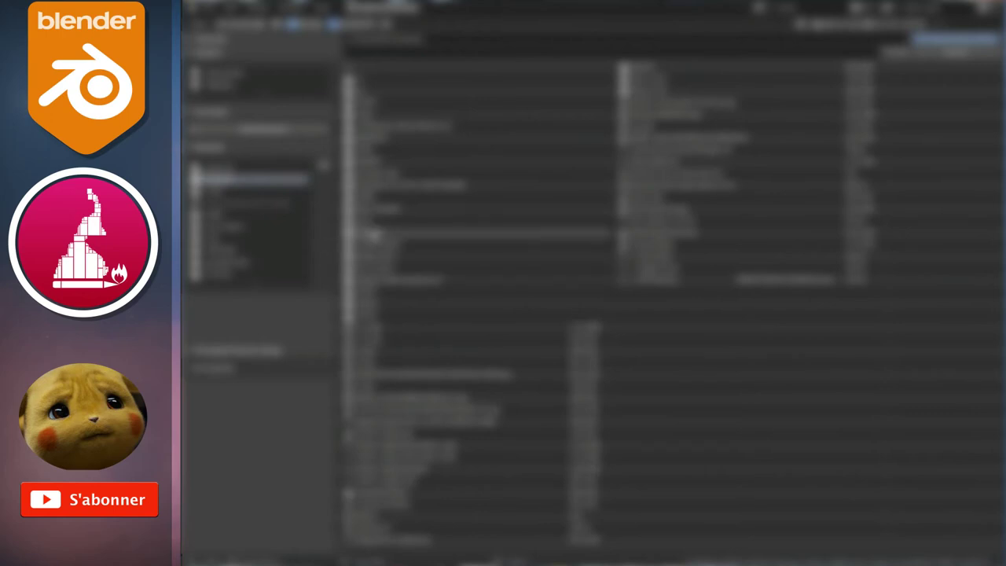
{"action": "double_click", "coordinate": [373, 234]}
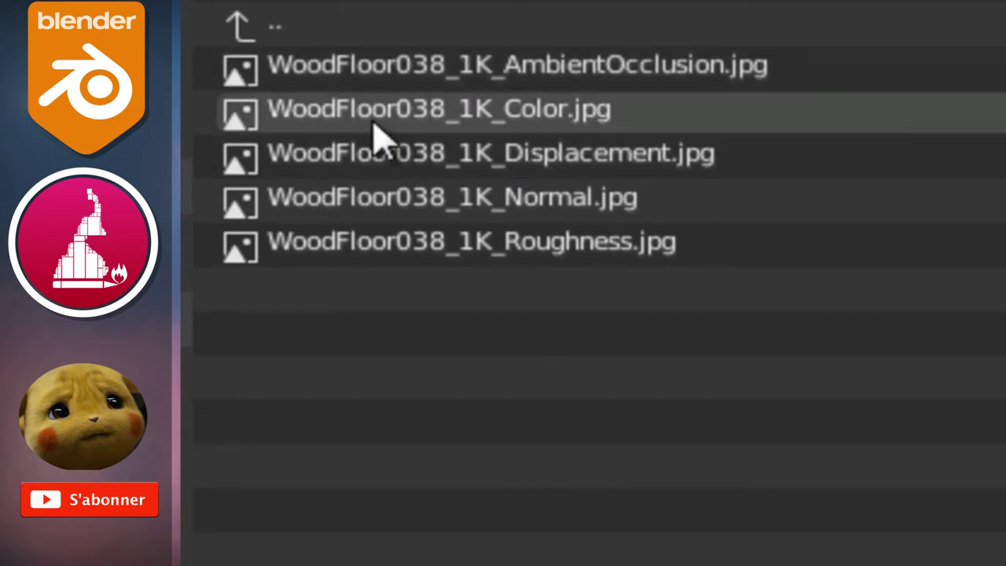
Select all five WoodFloor038 1K maps and build the Principled setup from them
{"action": "left_click", "coordinate": [525, 119]}
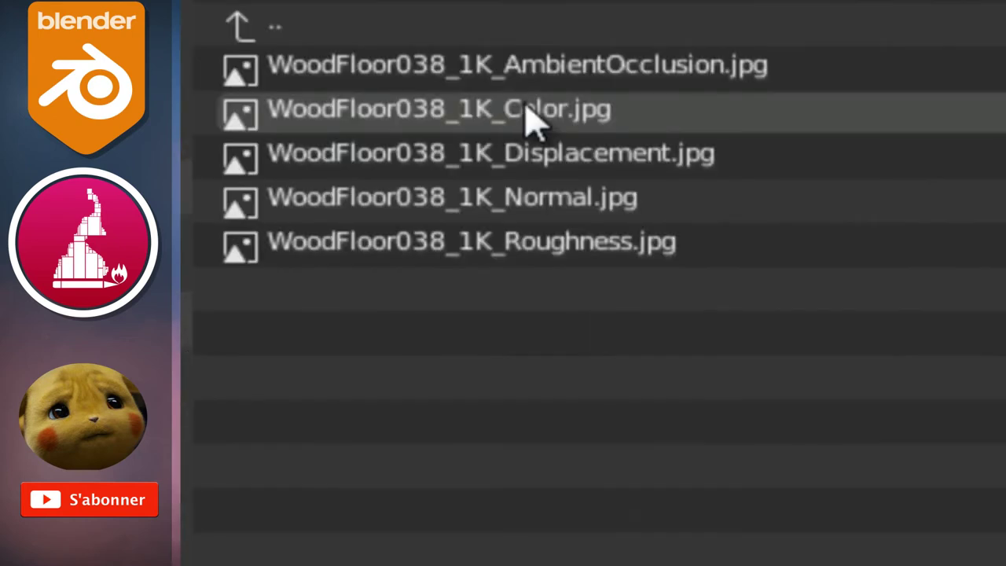
{"action": "left_click", "coordinate": [525, 108]}
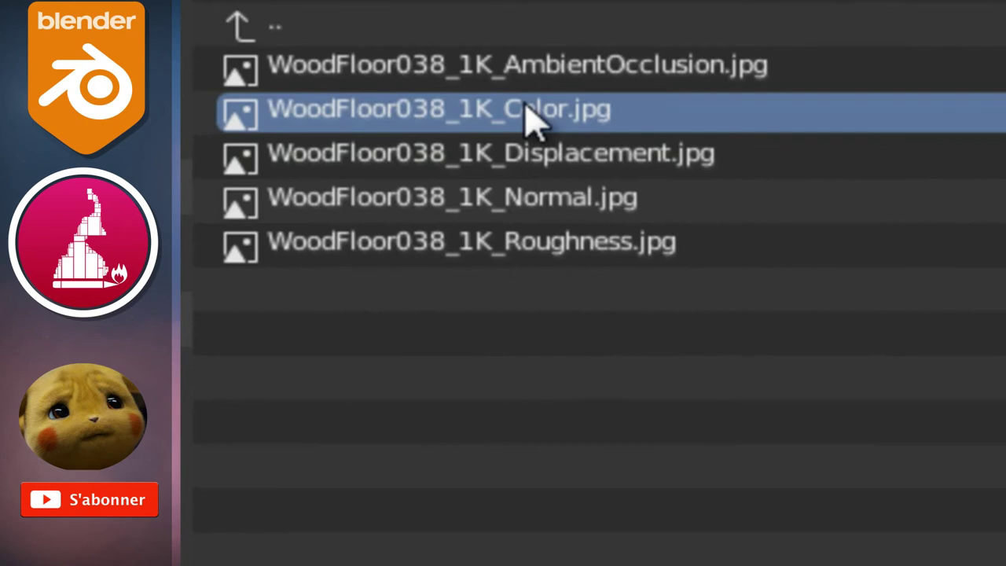
{"action": "left_click", "coordinate": [525, 153]}
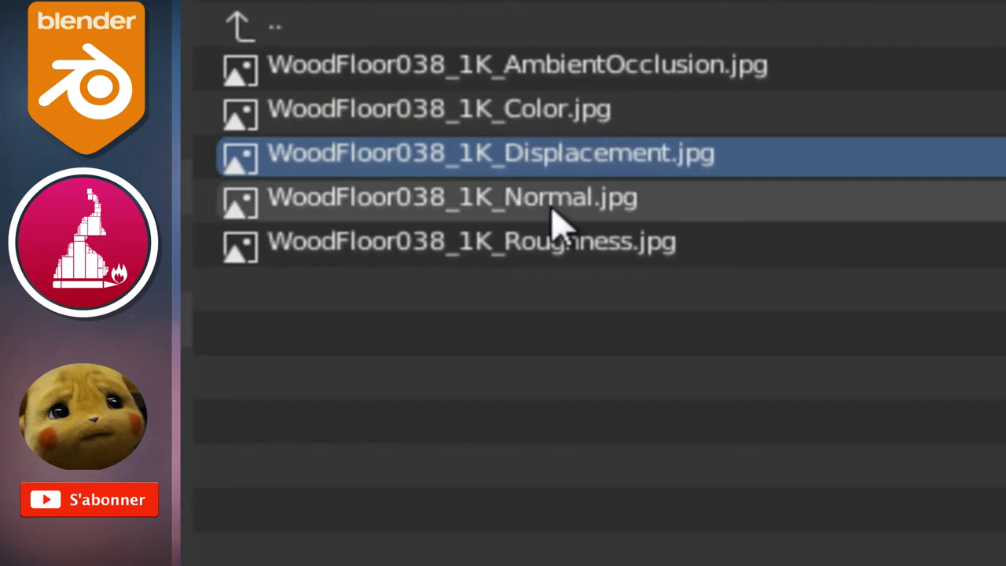
{"action": "left_click", "coordinate": [434, 211]}
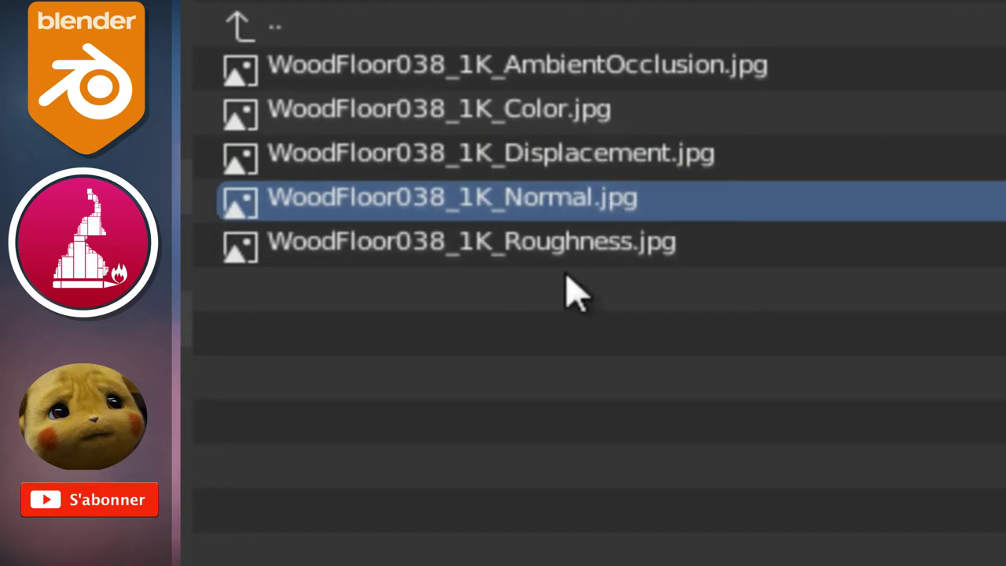
{"action": "left_click", "coordinate": [504, 242]}
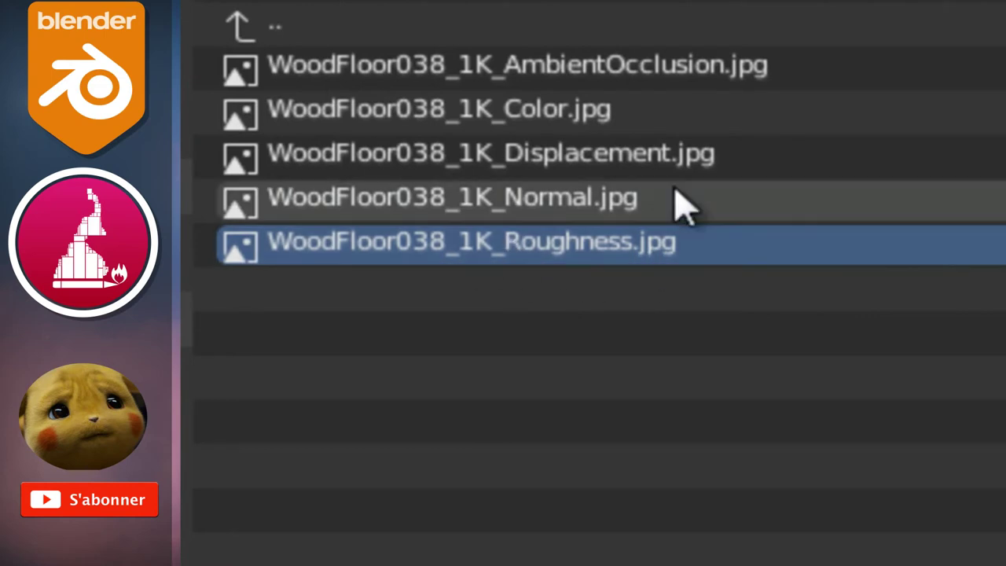
{"action": "mouse_move", "coordinate": [998, 560]}
{"action": "left_mouse_down"}
{"action": "mouse_move", "coordinate": [388, 183]}
{"action": "mouse_move", "coordinate": [359, 101]}
{"action": "left_mouse_up"}
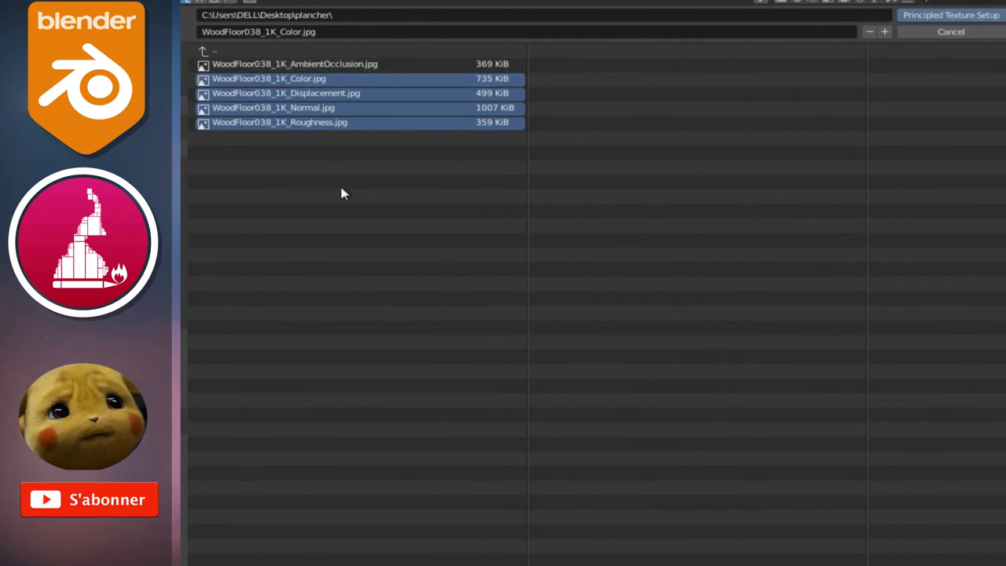
{"action": "mouse_move", "coordinate": [367, 165]}
{"action": "left_mouse_down"}
{"action": "mouse_move", "coordinate": [268, 83]}
{"action": "mouse_move", "coordinate": [259, 63]}
{"action": "left_mouse_up"}
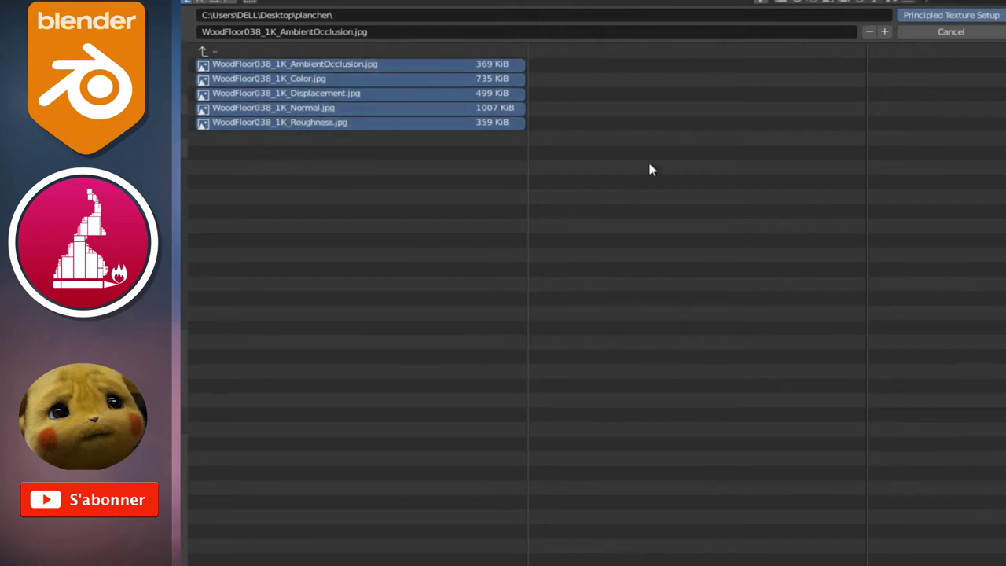
{"action": "left_click", "coordinate": [935, 16]}
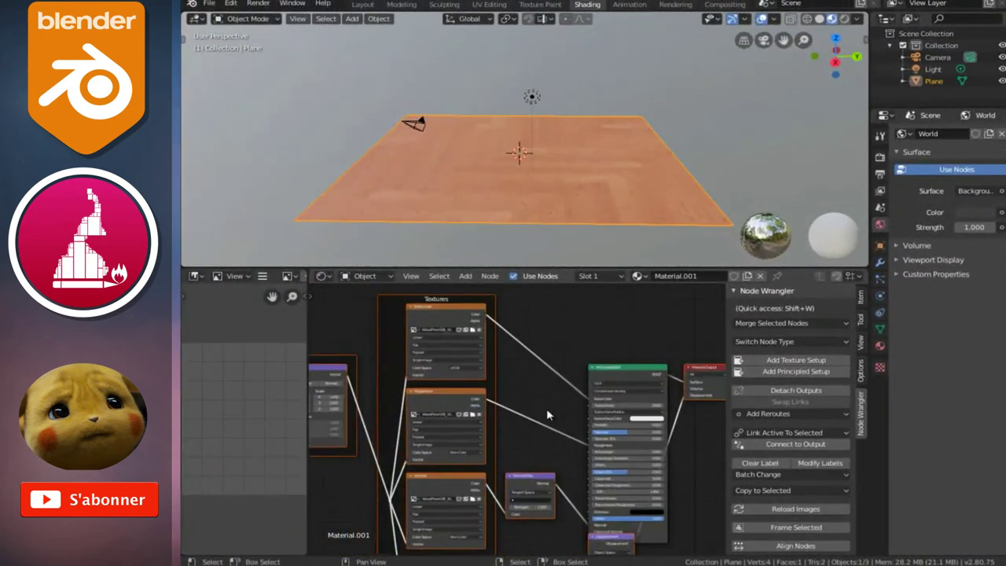
Orbit and zoom the viewport to inspect the wood-textured floor up close
{"action": "mouse_move", "coordinate": [502, 168]}
{"action": "middle_mouse_down"}
{"action": "mouse_move", "coordinate": [632, 163]}
{"action": "mouse_move", "coordinate": [638, 147]}
{"action": "middle_mouse_up"}
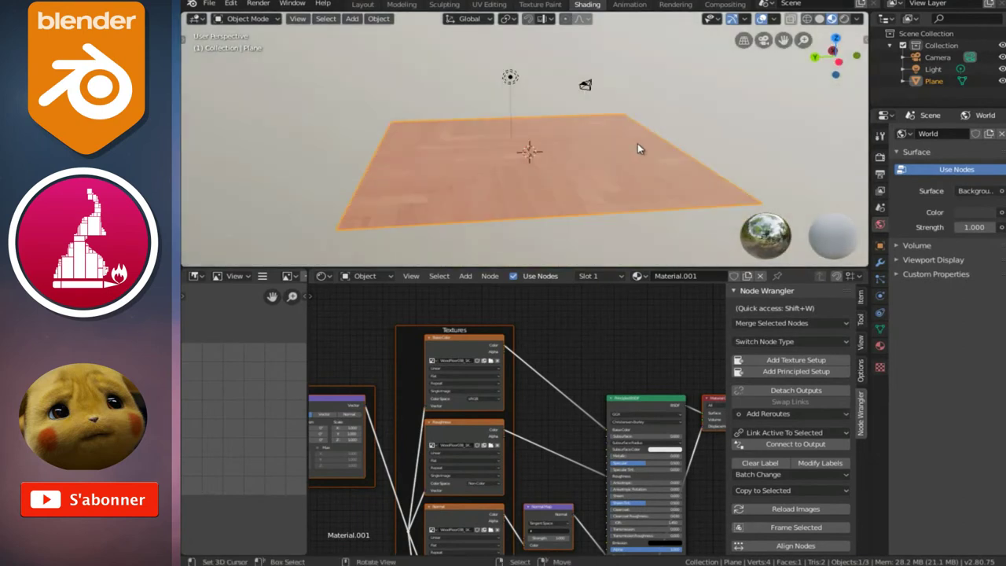
{"action": "mouse_move", "coordinate": [446, 148]}
{"action": "middle_mouse_down"}
{"action": "mouse_move", "coordinate": [477, 161]}
{"action": "mouse_move", "coordinate": [623, 157]}
{"action": "mouse_move", "coordinate": [464, 180]}
{"action": "mouse_move", "coordinate": [353, 173]}
{"action": "middle_mouse_up"}
{"action": "scroll", "coordinate": [501, 183], "scroll_direction": "up", "scroll_amount": 3}
{"action": "scroll", "coordinate": [585, 182], "scroll_direction": "up", "scroll_amount": 2}
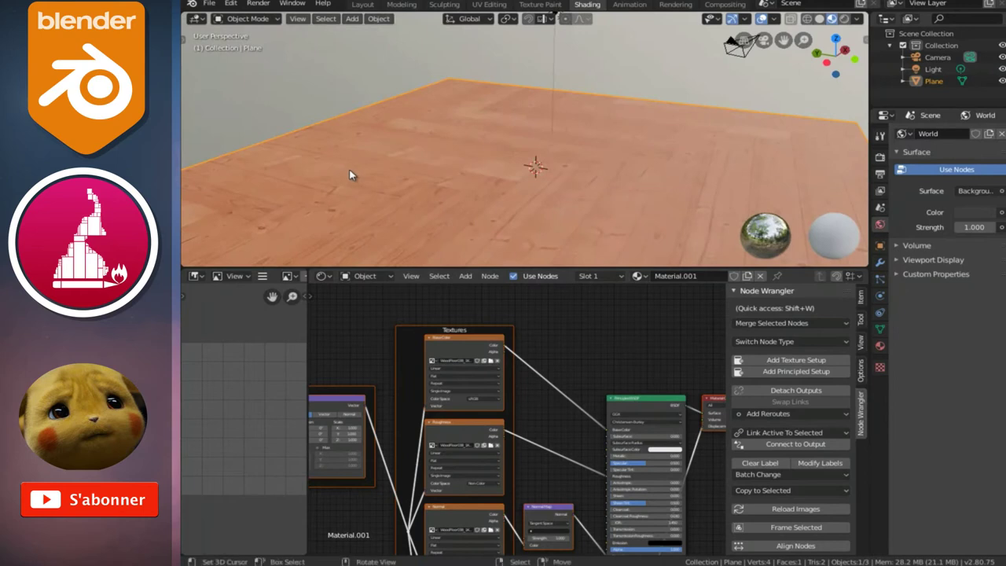
{"action": "scroll", "coordinate": [582, 165], "scroll_direction": "down", "scroll_amount": 3}
{"action": "scroll", "coordinate": [582, 165], "scroll_direction": "down", "scroll_amount": 1}
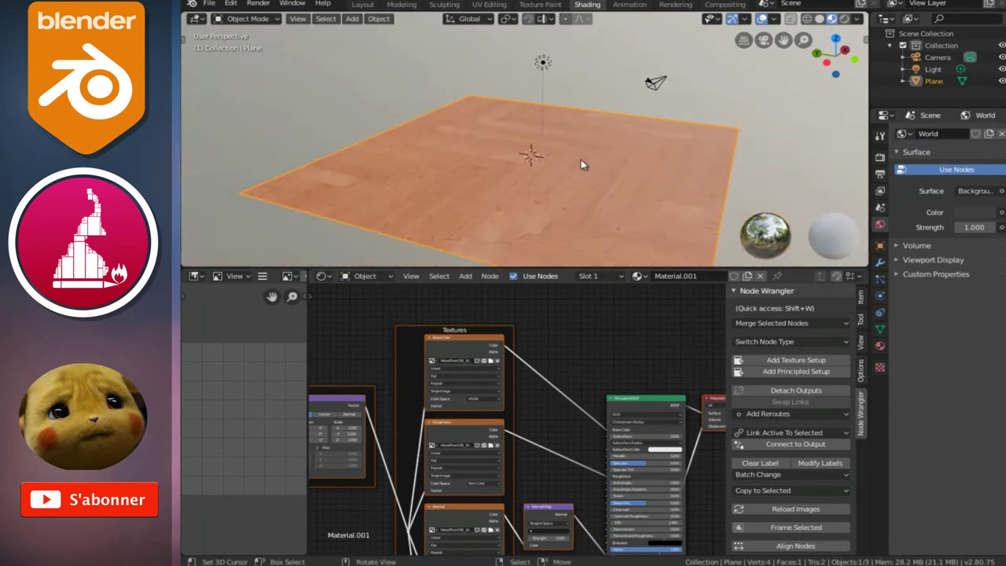
{"action": "mouse_move", "coordinate": [576, 178]}
{"action": "middle_mouse_down"}
{"action": "mouse_move", "coordinate": [484, 143]}
{"action": "mouse_move", "coordinate": [635, 128]}
{"action": "mouse_move", "coordinate": [558, 160]}
{"action": "mouse_move", "coordinate": [397, 162]}
{"action": "mouse_move", "coordinate": [440, 142]}
{"action": "mouse_move", "coordinate": [476, 150]}
{"action": "mouse_move", "coordinate": [476, 162]}
{"action": "middle_mouse_up"}
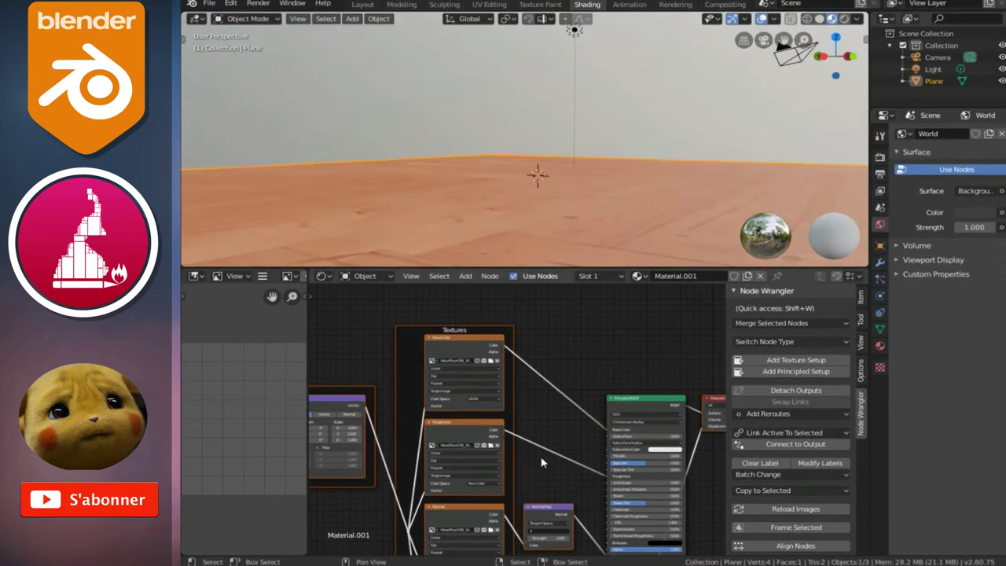
Reposition the Textures frame nodes beside the Principled BSDF
{"action": "scroll", "coordinate": [550, 469], "scroll_direction": "up", "scroll_amount": 1}
{"action": "mouse_move", "coordinate": [572, 399]}
{"action": "middle_mouse_down"}
{"action": "mouse_move", "coordinate": [498, 388]}
{"action": "mouse_move", "coordinate": [459, 355]}
{"action": "middle_mouse_up"}
{"action": "scroll", "coordinate": [501, 385], "scroll_direction": "down", "scroll_amount": 1}
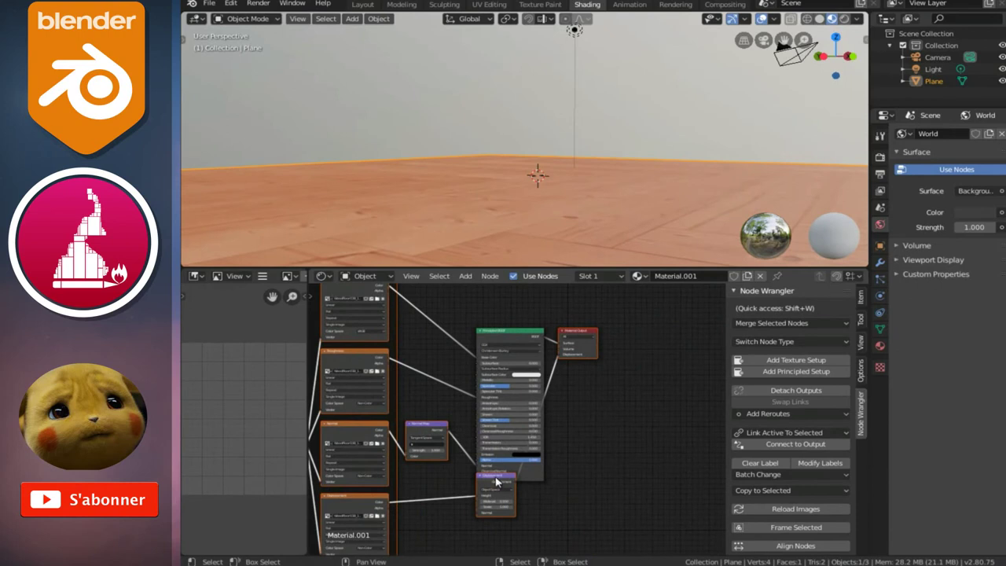
{"action": "left_click_drag", "start_coordinate": [496, 481], "coordinate": [521, 338]}
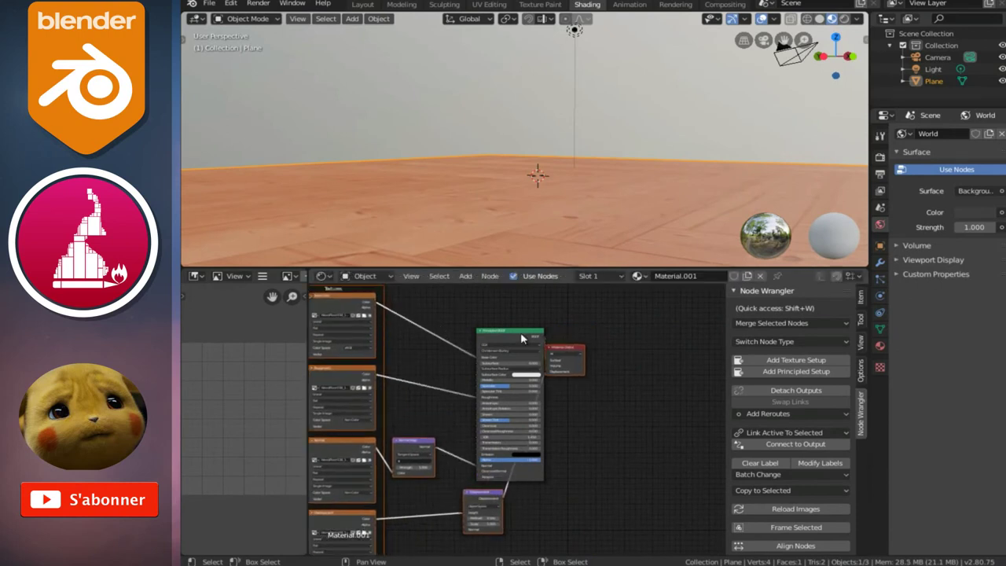
{"action": "scroll", "coordinate": [503, 369], "scroll_direction": "up", "scroll_amount": 1}
{"action": "key", "text": "g"}
{"action": "left_click", "coordinate": [420, 395]}
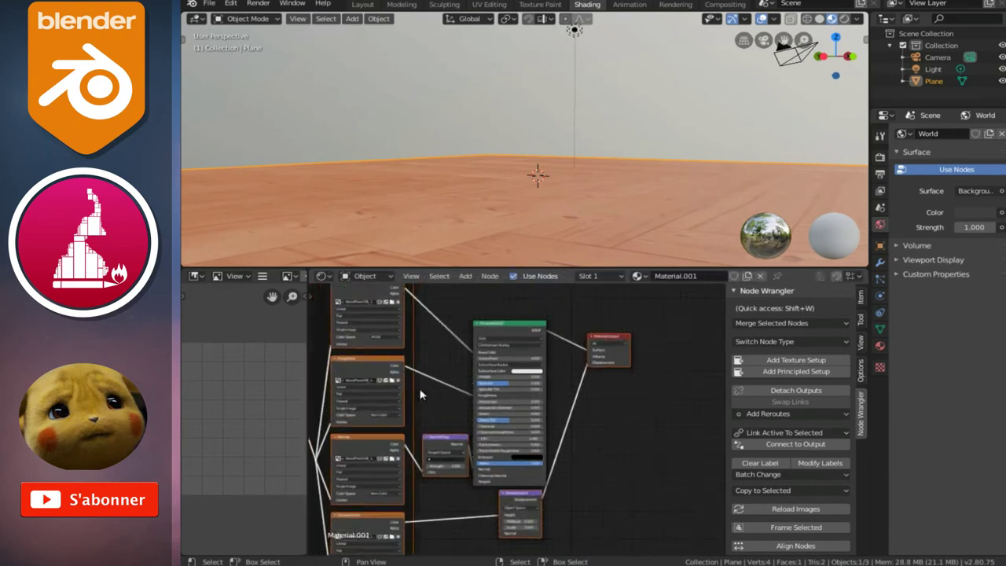
{"action": "scroll", "coordinate": [539, 415], "scroll_direction": "up", "scroll_amount": 1}
{"action": "scroll", "coordinate": [539, 415], "scroll_direction": "up", "scroll_amount": 1}
{"action": "scroll", "coordinate": [539, 415], "scroll_direction": "up", "scroll_amount": 1}
{"action": "scroll", "coordinate": [507, 396], "scroll_direction": "up", "scroll_amount": 1}
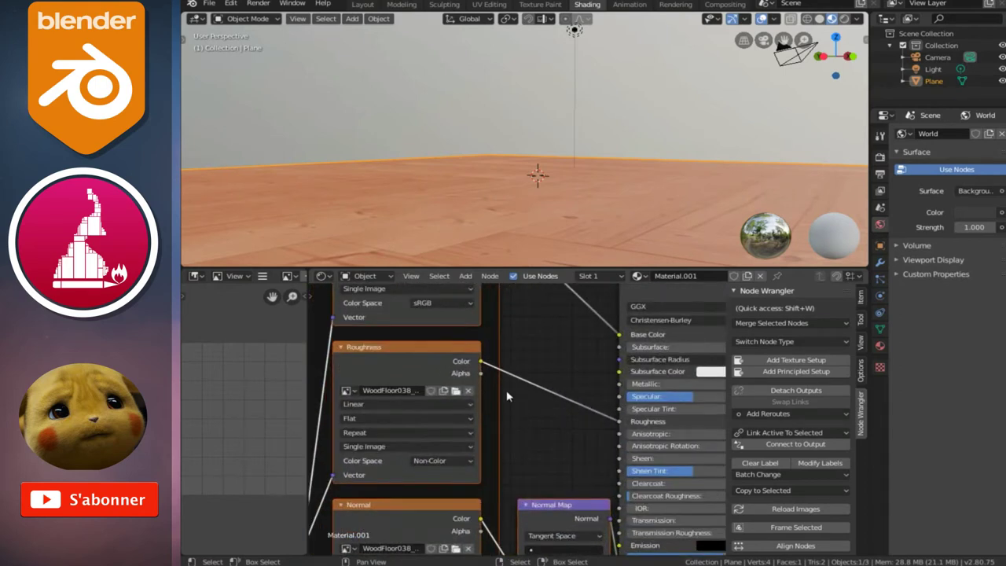
{"action": "scroll", "coordinate": [364, 359], "scroll_direction": "down", "scroll_amount": 3}
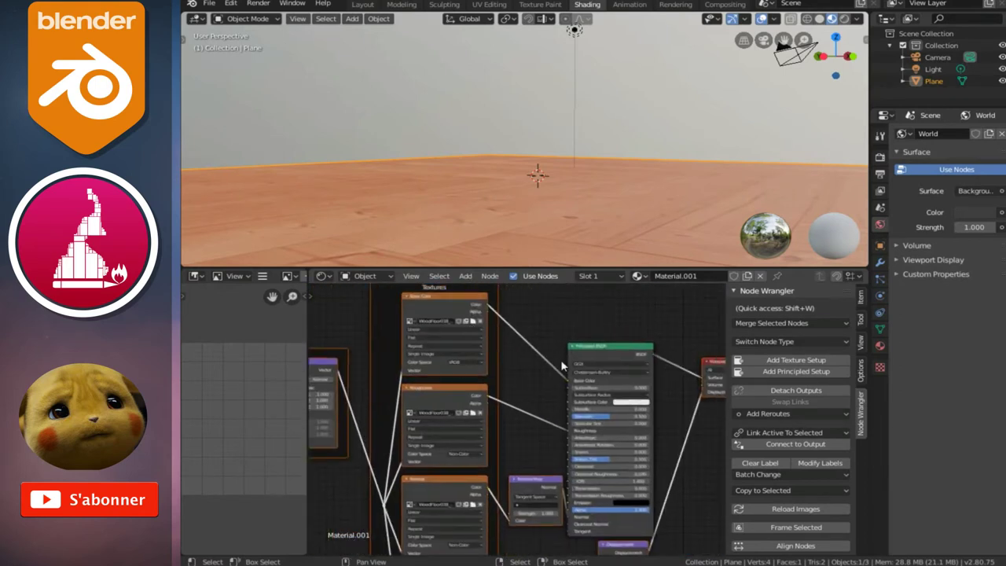
Insert a ColorRamp on the Roughness link and slide its black stop to 0.495
{"action": "left_click", "coordinate": [466, 276]}
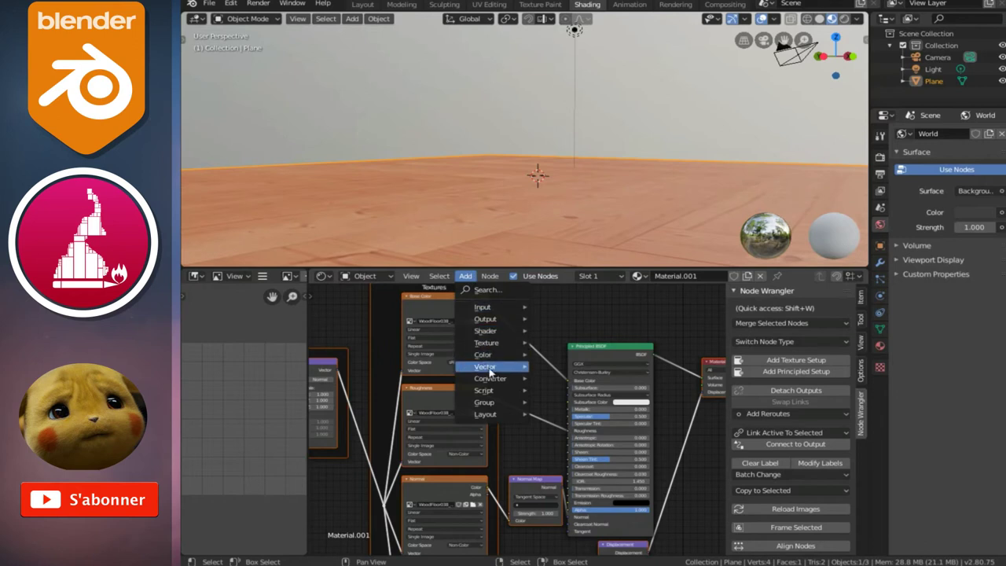
{"action": "mouse_move", "coordinate": [489, 378]}
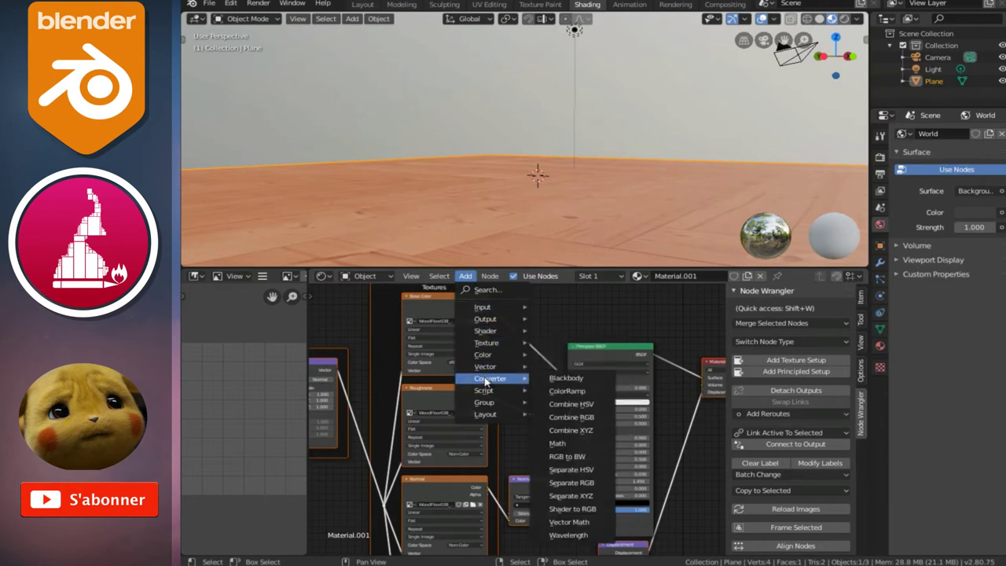
{"action": "left_click", "coordinate": [555, 398]}
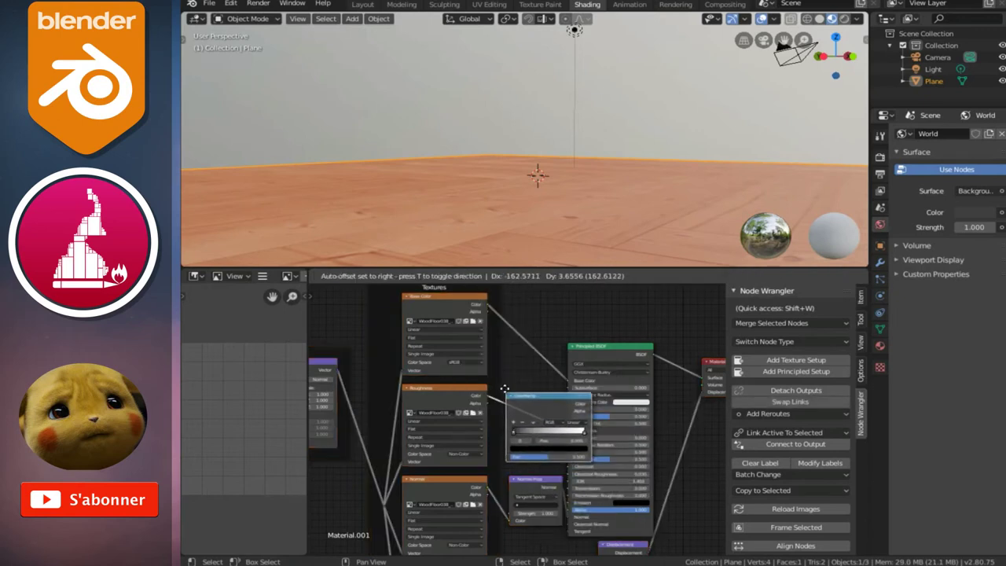
{"action": "left_click", "coordinate": [511, 396]}
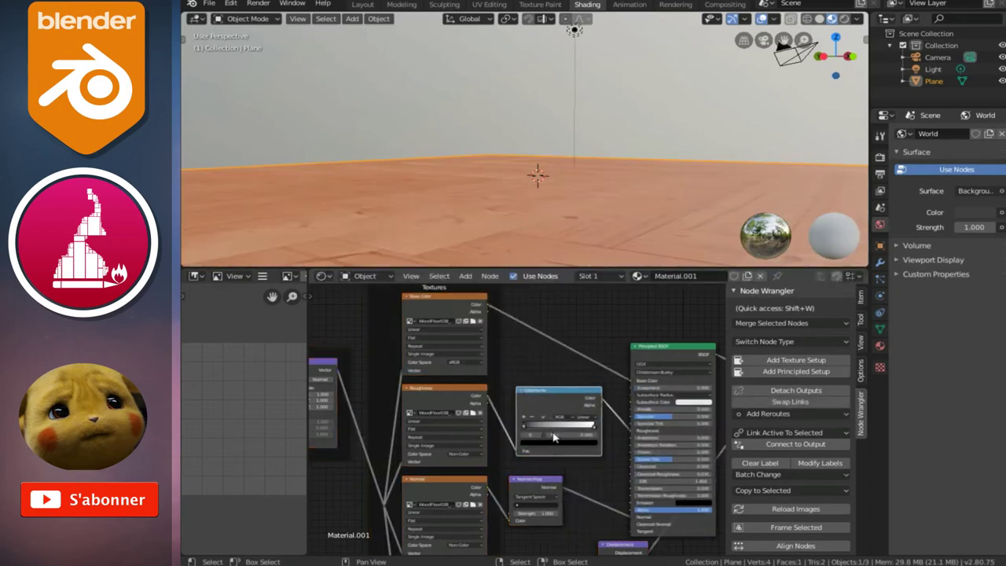
{"action": "middle_click_drag", "start_coordinate": [539, 175], "coordinate": [503, 225]}
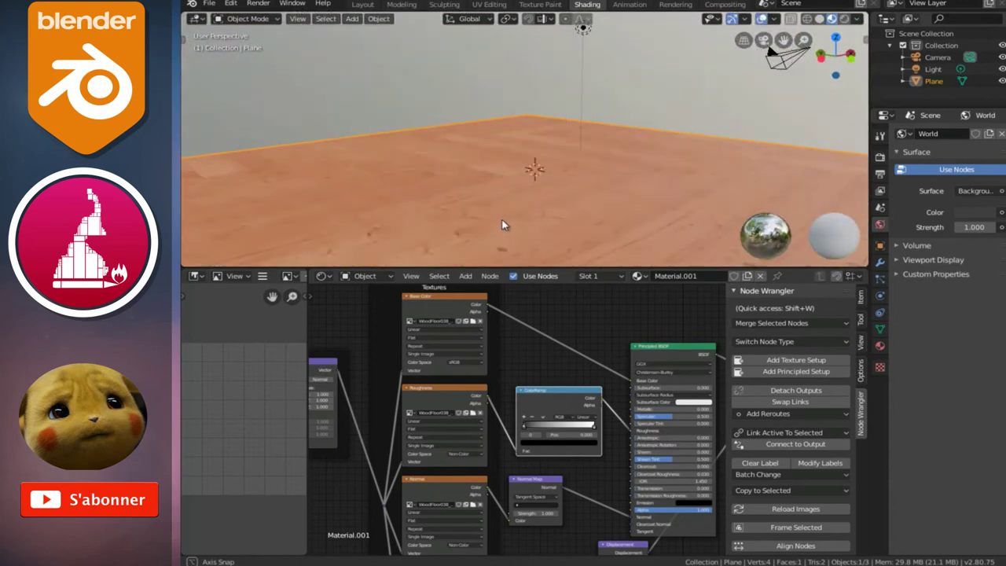
{"action": "scroll", "coordinate": [550, 472], "scroll_direction": "up", "scroll_amount": 2}
{"action": "scroll", "coordinate": [550, 467], "scroll_direction": "up", "scroll_amount": 3}
{"action": "scroll", "coordinate": [524, 450], "scroll_direction": "up", "scroll_amount": 2}
{"action": "mouse_move", "coordinate": [531, 439]}
{"action": "left_mouse_down"}
{"action": "mouse_move", "coordinate": [635, 437]}
{"action": "mouse_move", "coordinate": [626, 438]}
{"action": "left_mouse_up"}
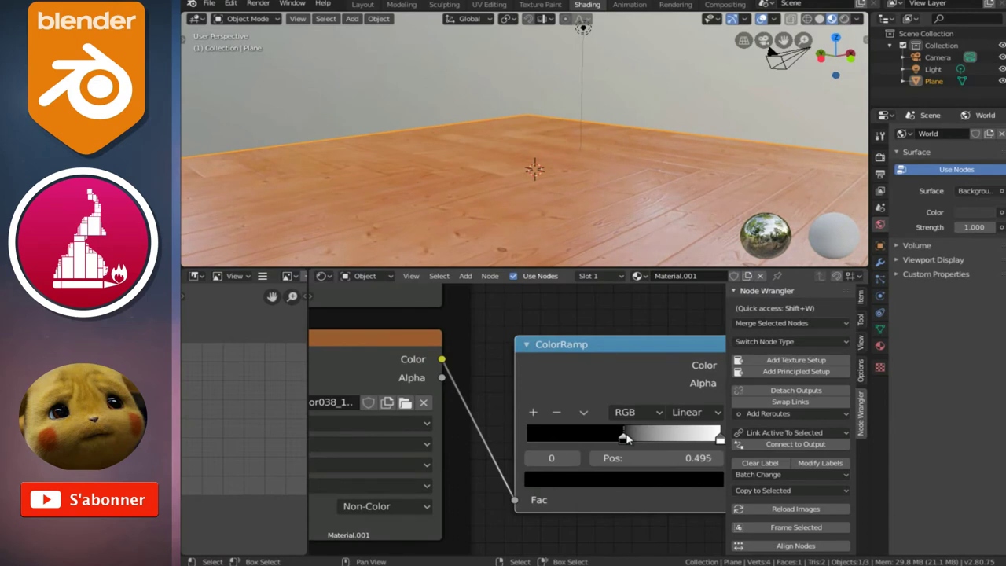
{"action": "mouse_move", "coordinate": [507, 155]}
{"action": "middle_mouse_down"}
{"action": "mouse_move", "coordinate": [605, 169]}
{"action": "mouse_move", "coordinate": [571, 193]}
{"action": "mouse_move", "coordinate": [561, 187]}
{"action": "middle_mouse_up"}
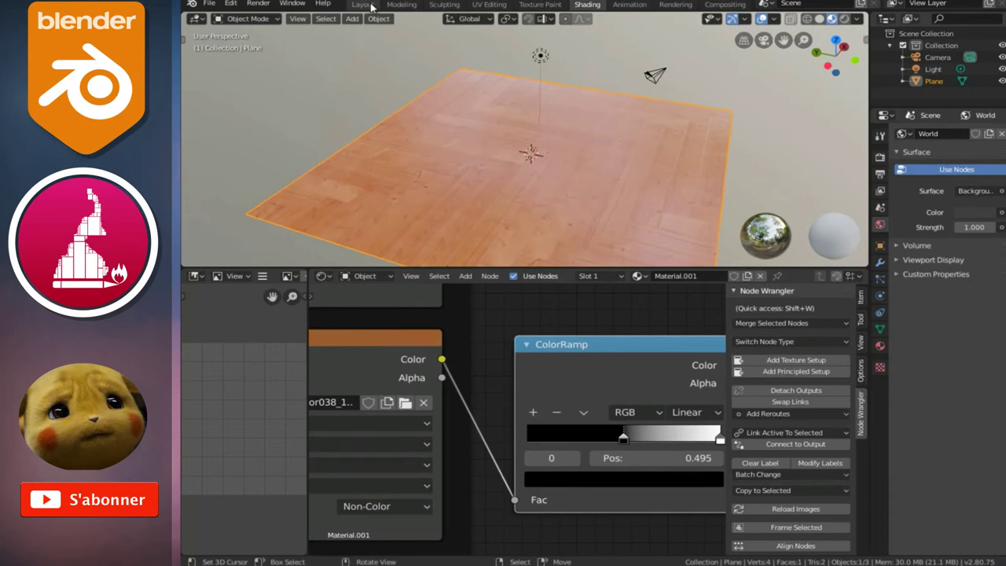
Preview the wood floor with Material Preview shading in Layout, then return to Shading
{"action": "left_click", "coordinate": [372, 7]}
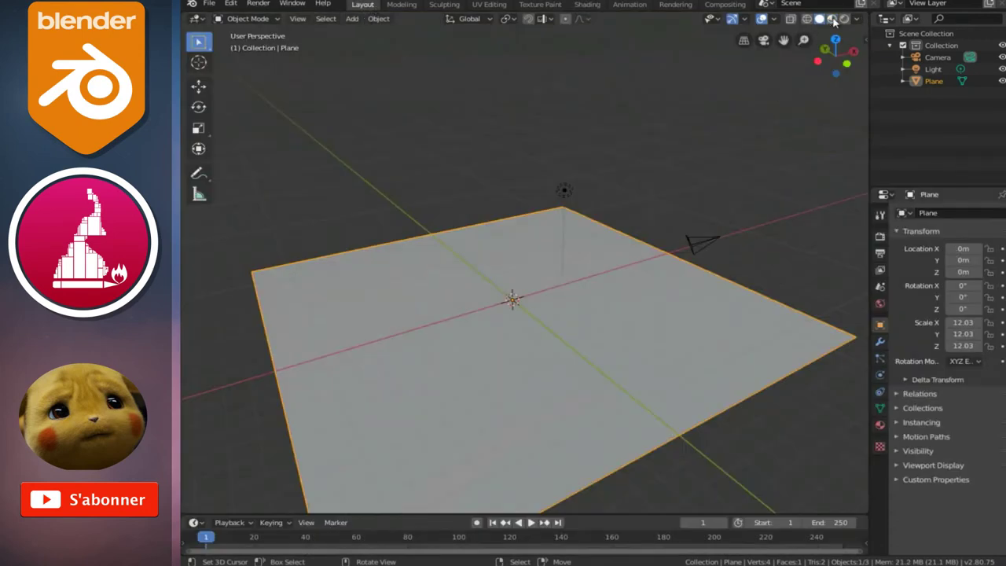
{"action": "left_click", "coordinate": [832, 19]}
{"action": "mouse_move", "coordinate": [521, 233]}
{"action": "middle_mouse_down"}
{"action": "mouse_move", "coordinate": [490, 290]}
{"action": "mouse_move", "coordinate": [606, 283]}
{"action": "mouse_move", "coordinate": [662, 262]}
{"action": "mouse_move", "coordinate": [576, 304]}
{"action": "mouse_move", "coordinate": [523, 290]}
{"action": "middle_mouse_up"}
{"action": "scroll", "coordinate": [660, 267], "scroll_direction": "up", "scroll_amount": 3}
{"action": "left_click", "coordinate": [587, 4]}
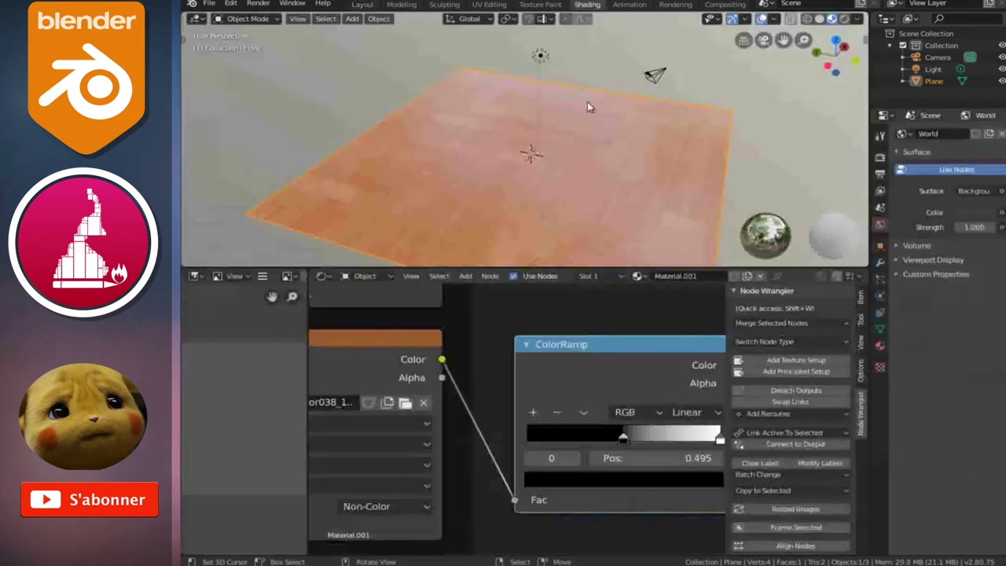
{"action": "scroll", "coordinate": [552, 470], "scroll_direction": "down", "scroll_amount": 3}
Frame the Normal Map node and orbit to a low, level view of the floor
{"action": "middle_click_drag", "start_coordinate": [535, 487], "coordinate": [523, 366]}
{"action": "middle_click_drag", "start_coordinate": [519, 124], "coordinate": [581, 166]}
{"action": "scroll", "coordinate": [605, 160], "scroll_direction": "up", "scroll_amount": 3}
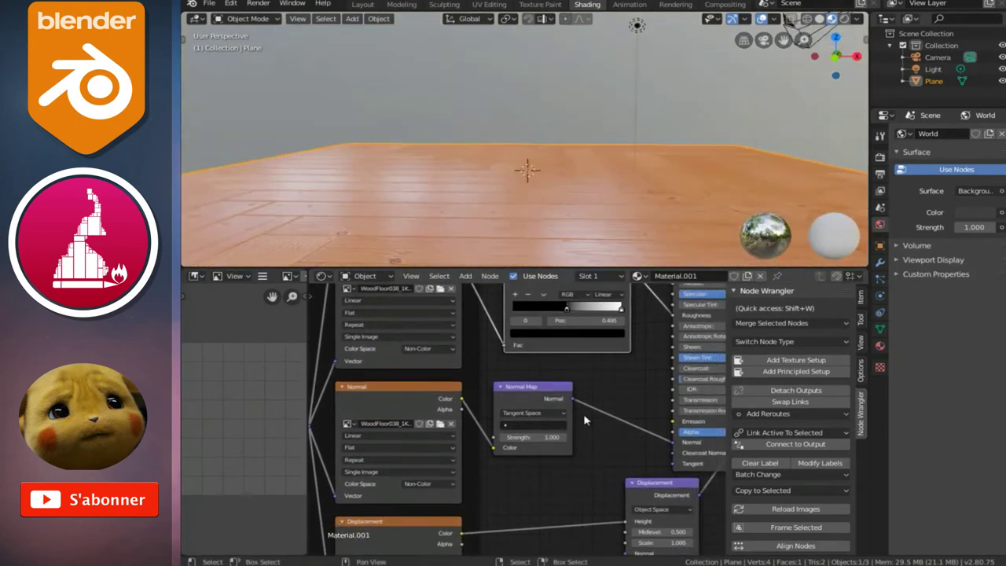
{"action": "scroll", "coordinate": [587, 417], "scroll_direction": "up", "scroll_amount": 2}
{"action": "mouse_move", "coordinate": [586, 417]}
{"action": "middle_mouse_down"}
{"action": "mouse_move", "coordinate": [490, 375]}
{"action": "mouse_move", "coordinate": [624, 369]}
{"action": "middle_mouse_up"}
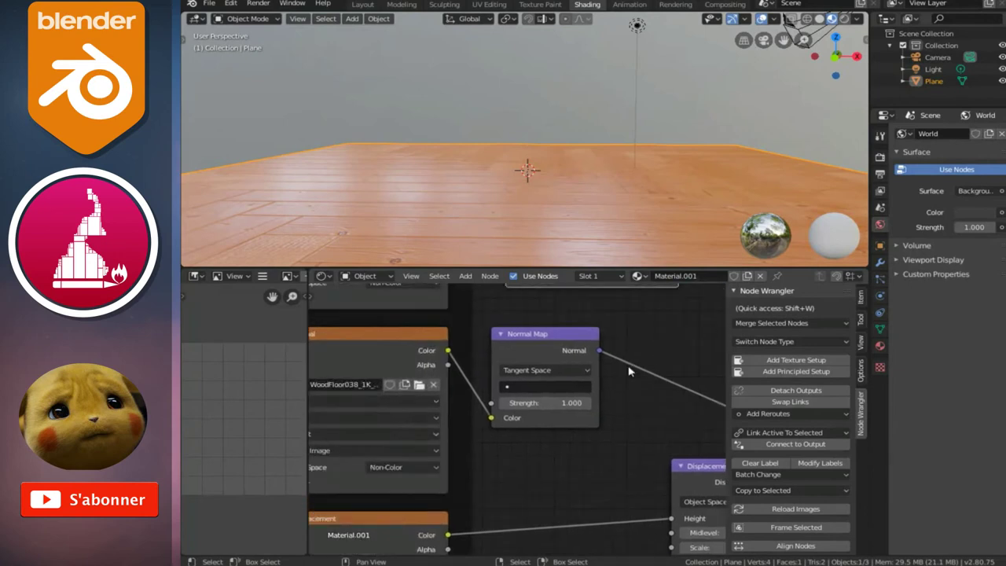
{"action": "scroll", "coordinate": [629, 371], "scroll_direction": "up", "scroll_amount": 2}
{"action": "scroll", "coordinate": [660, 382], "scroll_direction": "up", "scroll_amount": 2}
{"action": "scroll", "coordinate": [515, 445], "scroll_direction": "down", "scroll_amount": 1}
{"action": "middle_click_drag", "start_coordinate": [588, 437], "coordinate": [561, 462]}
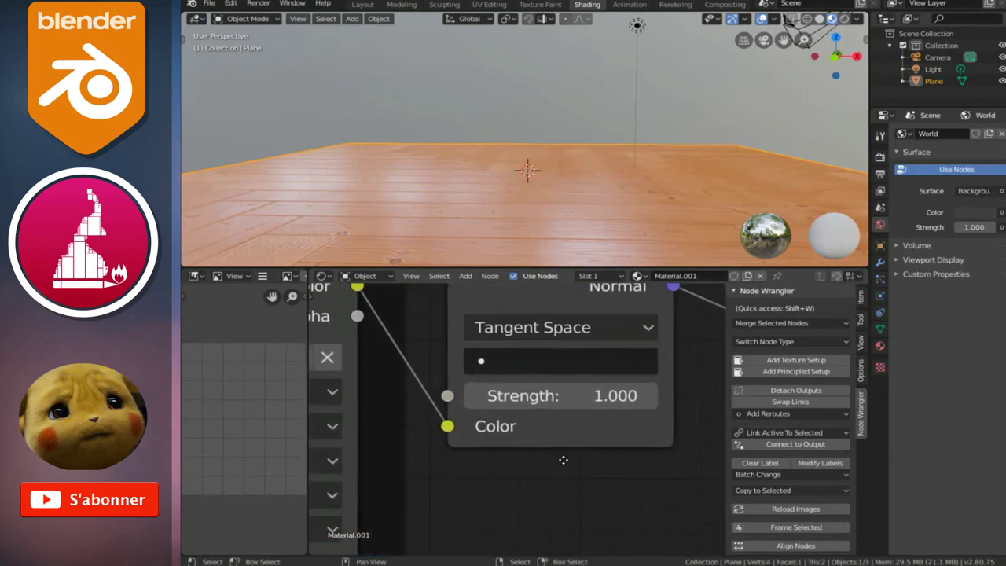
{"action": "scroll", "coordinate": [561, 462], "scroll_direction": "up", "scroll_amount": 1}
{"action": "scroll", "coordinate": [548, 339], "scroll_direction": "down", "scroll_amount": 2}
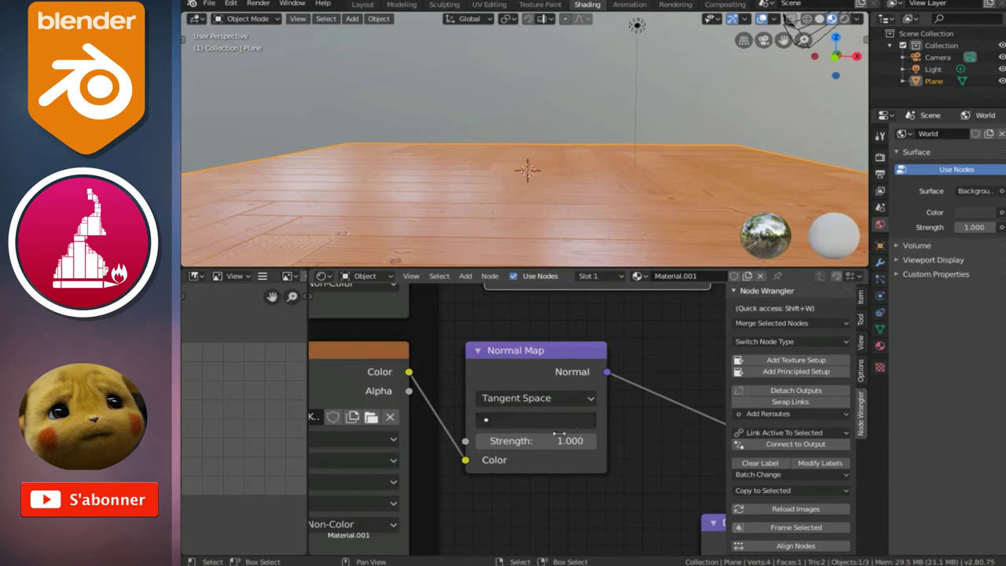
{"action": "scroll", "coordinate": [518, 418], "scroll_direction": "up", "scroll_amount": 2}
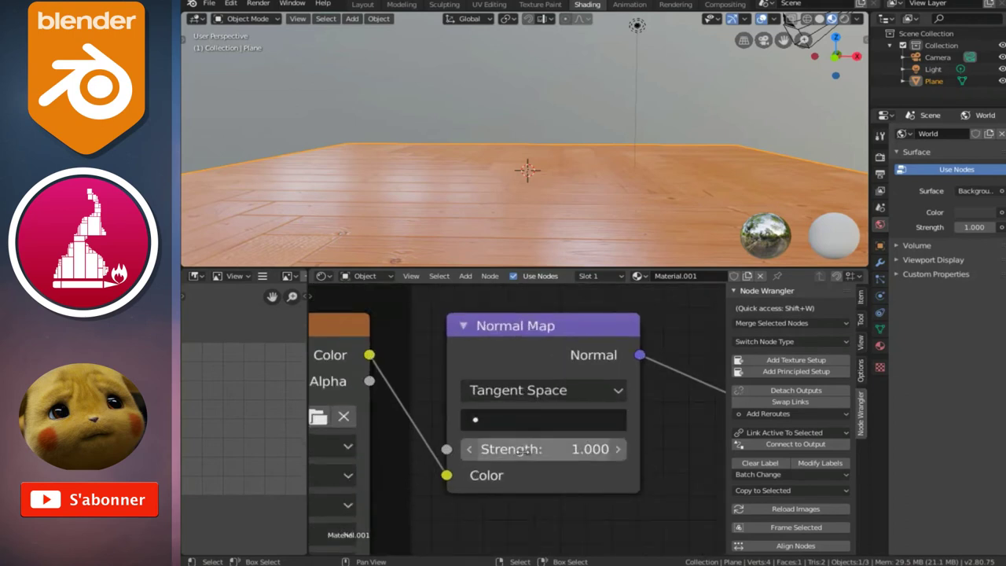
Try Normal Map strengths of 2, 4 and 5, comparing the floor's relief
{"action": "left_click", "coordinate": [564, 450]}
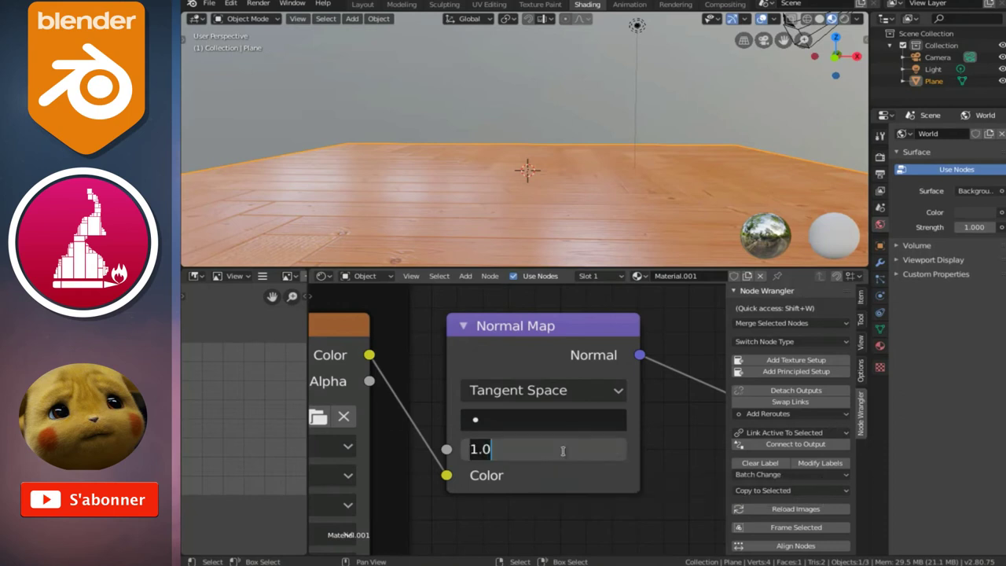
{"action": "type", "text": "2"}
{"action": "key", "text": "Return"}
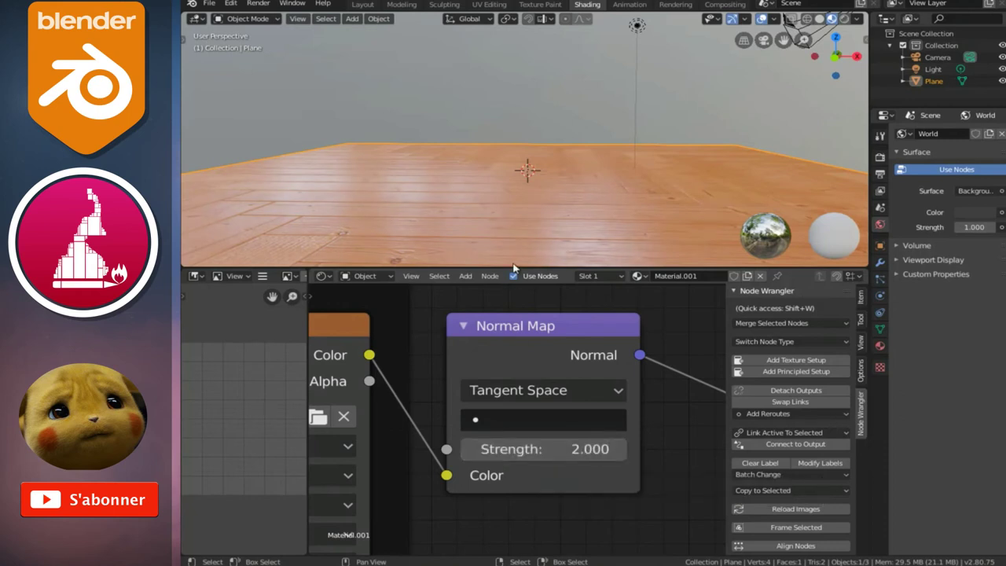
{"action": "middle_click_drag", "start_coordinate": [561, 212], "coordinate": [539, 199]}
{"action": "left_click", "coordinate": [572, 449]}
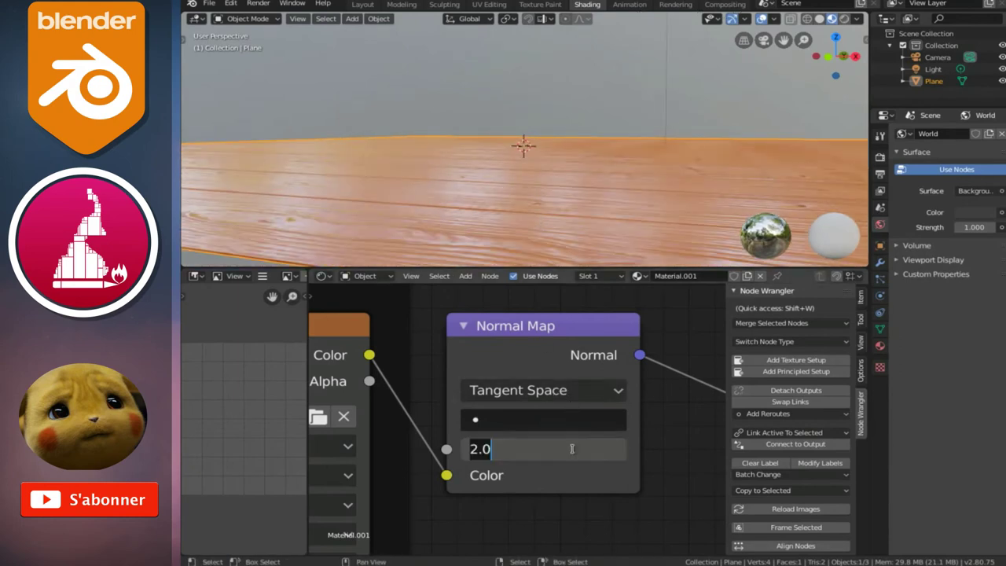
{"action": "type", "text": "4"}
{"action": "key", "text": "Return"}
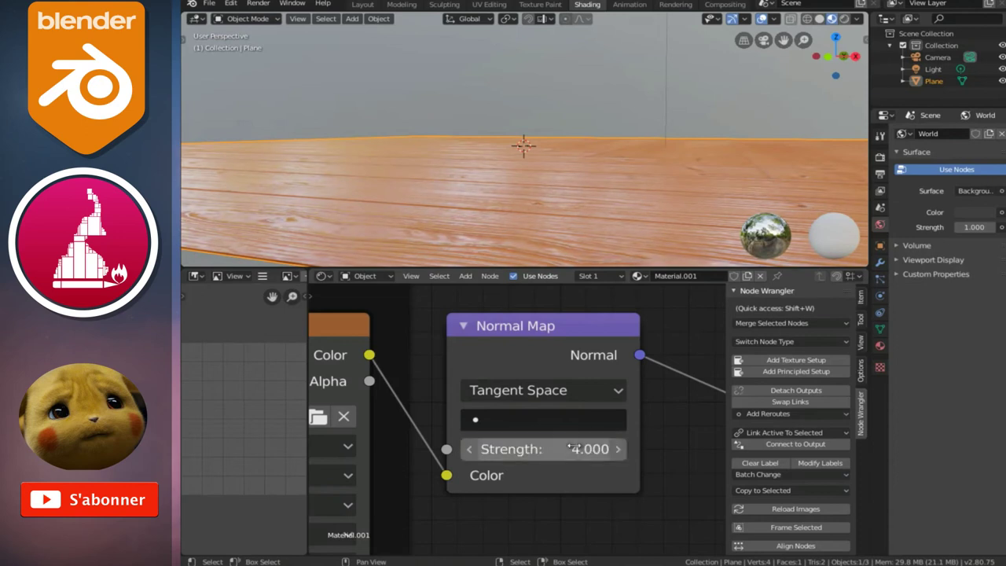
{"action": "left_click", "coordinate": [579, 446]}
{"action": "type", "text": "5"}
{"action": "key", "text": "Return"}
{"action": "mouse_move", "coordinate": [486, 158]}
{"action": "middle_mouse_down"}
{"action": "mouse_move", "coordinate": [507, 180]}
{"action": "mouse_move", "coordinate": [373, 186]}
{"action": "mouse_move", "coordinate": [477, 168]}
{"action": "mouse_move", "coordinate": [515, 143]}
{"action": "mouse_move", "coordinate": [575, 136]}
{"action": "mouse_move", "coordinate": [644, 147]}
{"action": "mouse_move", "coordinate": [550, 144]}
{"action": "mouse_move", "coordinate": [557, 139]}
{"action": "mouse_move", "coordinate": [594, 184]}
{"action": "middle_mouse_up"}
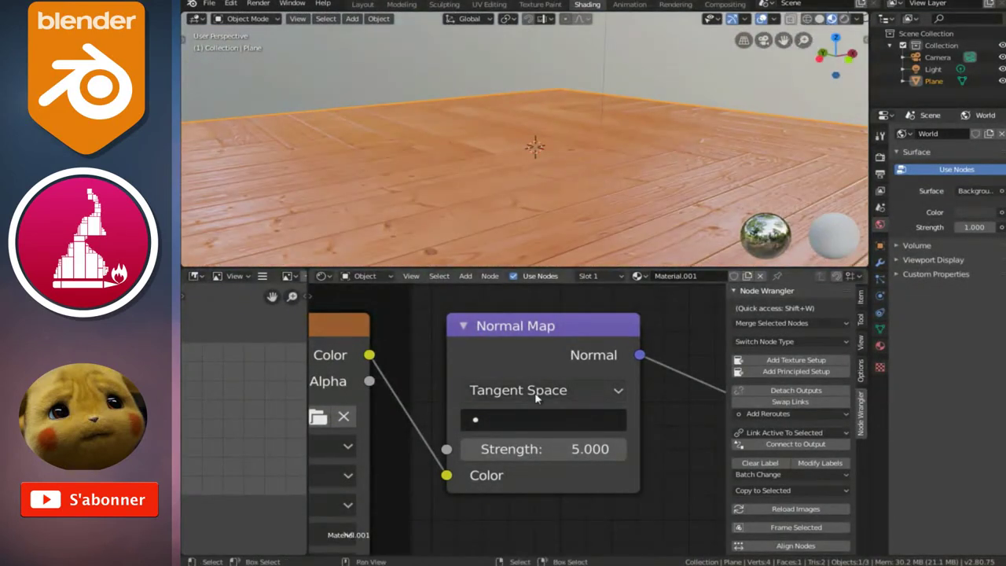
Settle the Normal Map strength at 3 and review the floor
{"action": "left_click", "coordinate": [555, 449]}
{"action": "type", "text": "3"}
{"action": "key", "text": "Return"}
{"action": "mouse_move", "coordinate": [606, 225]}
{"action": "middle_mouse_down"}
{"action": "mouse_move", "coordinate": [659, 161]}
{"action": "mouse_move", "coordinate": [484, 166]}
{"action": "middle_mouse_up"}
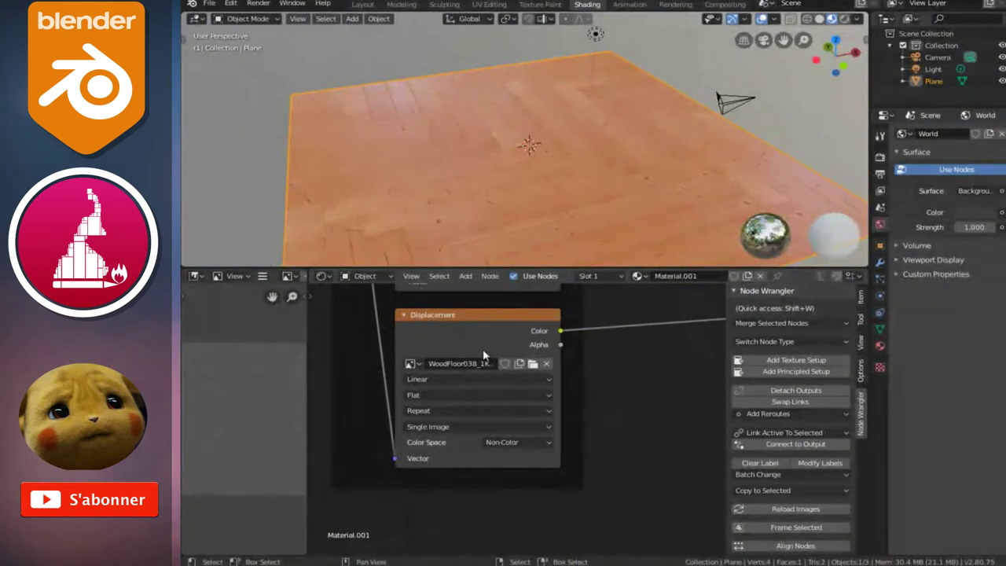
Cut the Displacement texture's links to the mapping and the Material Output
{"action": "scroll", "coordinate": [443, 375], "scroll_direction": "up", "scroll_amount": 2}
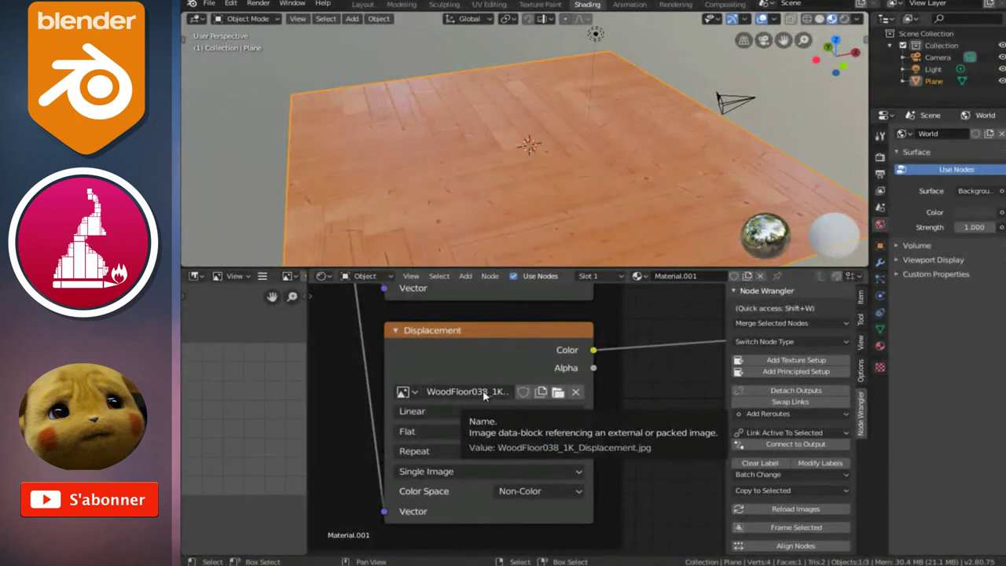
{"action": "scroll", "coordinate": [432, 362], "scroll_direction": "down", "scroll_amount": 2}
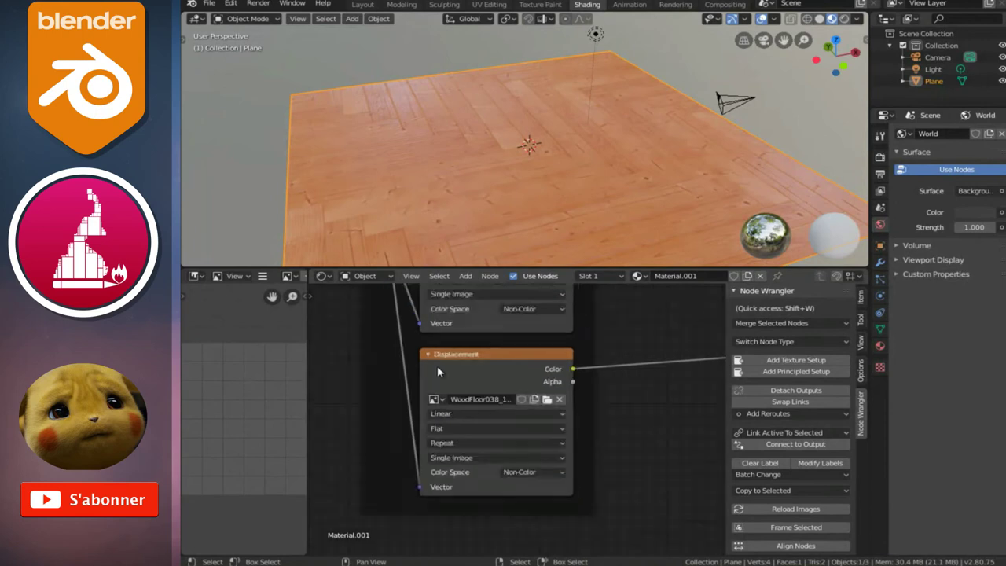
{"action": "scroll", "coordinate": [437, 365], "scroll_direction": "down", "scroll_amount": 1}
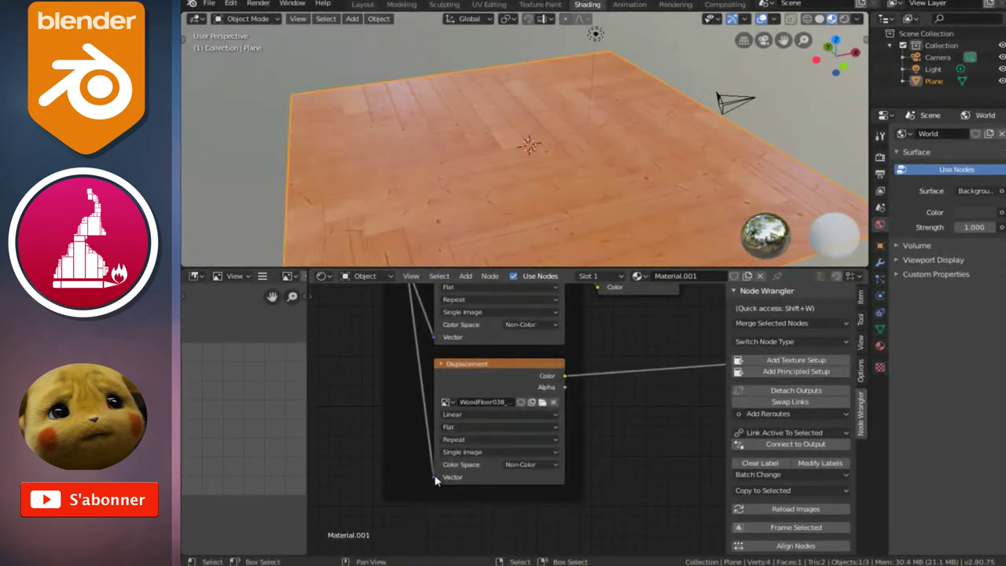
{"action": "left_click_drag", "start_coordinate": [435, 480], "coordinate": [428, 358]}
{"action": "scroll", "coordinate": [482, 405], "scroll_direction": "down", "scroll_amount": 2}
{"action": "scroll", "coordinate": [487, 409], "scroll_direction": "down", "scroll_amount": 2}
{"action": "scroll", "coordinate": [581, 377], "scroll_direction": "up", "scroll_amount": 1}
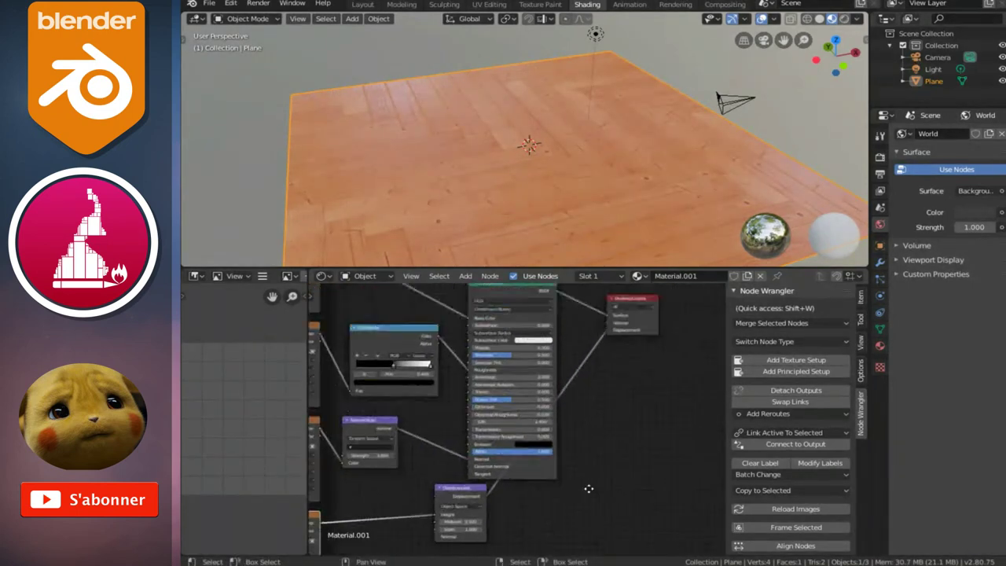
{"action": "left_click_drag", "start_coordinate": [600, 363], "coordinate": [598, 438]}
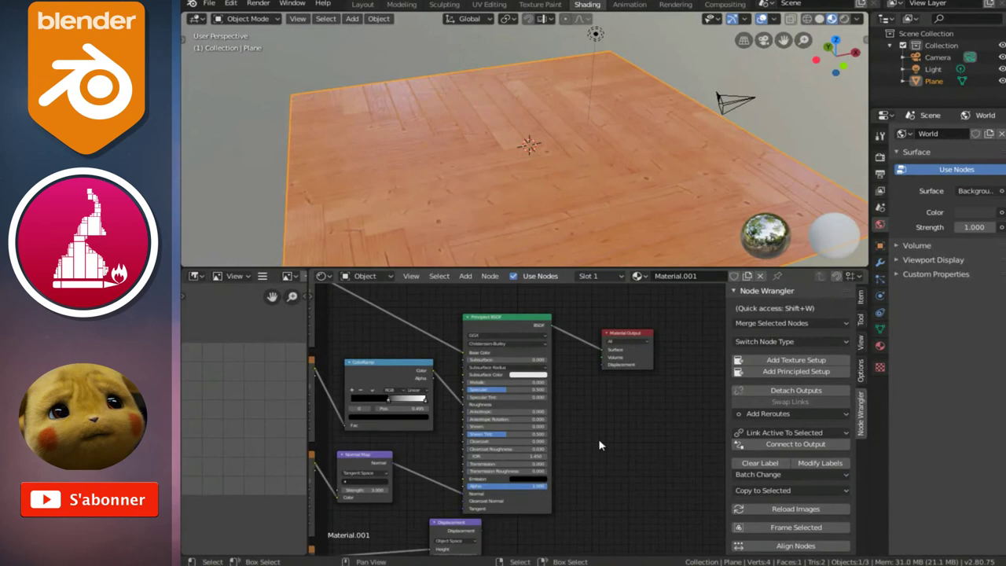
{"action": "middle_click_drag", "start_coordinate": [597, 196], "coordinate": [614, 123]}
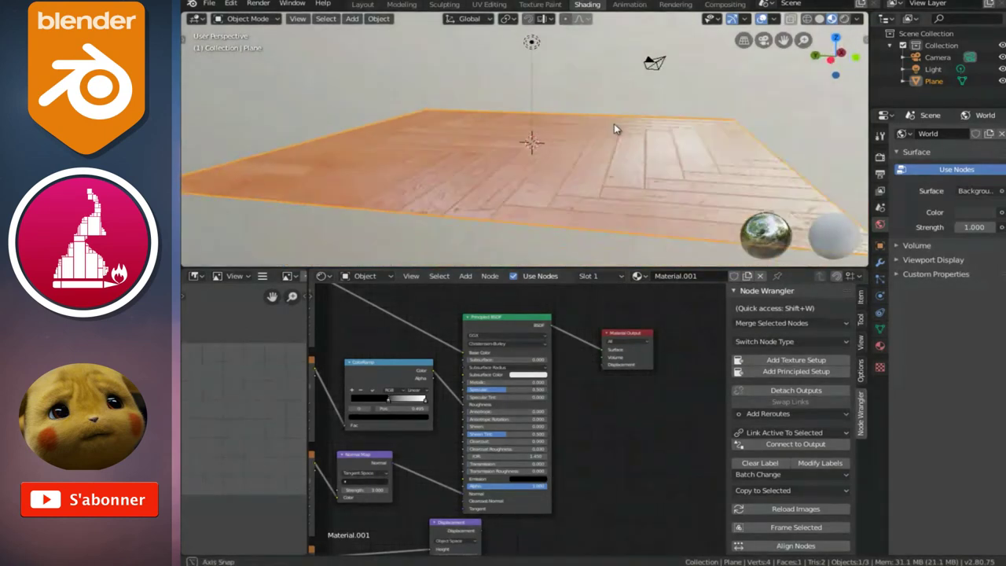
Delete the Displacement image texture node and the Displacement node
{"action": "mouse_move", "coordinate": [407, 547]}
{"action": "middle_mouse_down"}
{"action": "mouse_move", "coordinate": [494, 442]}
{"action": "mouse_move", "coordinate": [592, 424]}
{"action": "middle_mouse_up"}
{"action": "left_click", "coordinate": [469, 420]}
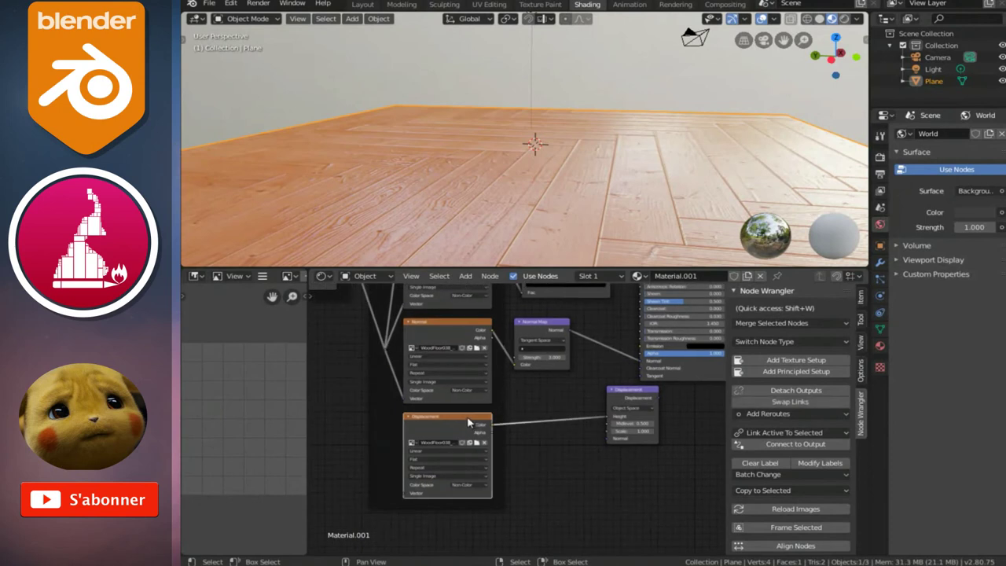
{"action": "key", "text": "x"}
{"action": "left_click", "coordinate": [644, 393]}
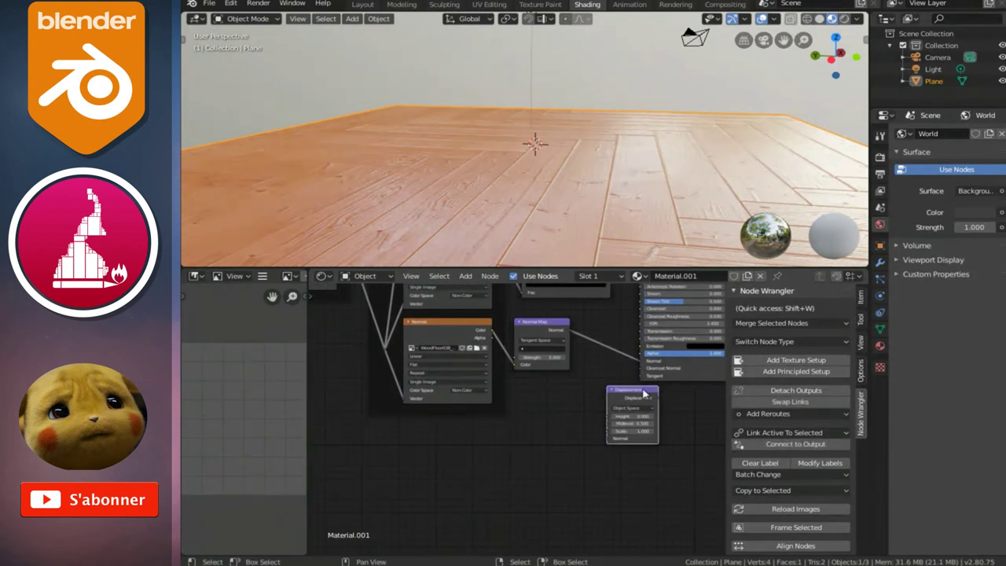
{"action": "key", "text": "x"}
{"action": "scroll", "coordinate": [542, 408], "scroll_direction": "down", "scroll_amount": 2}
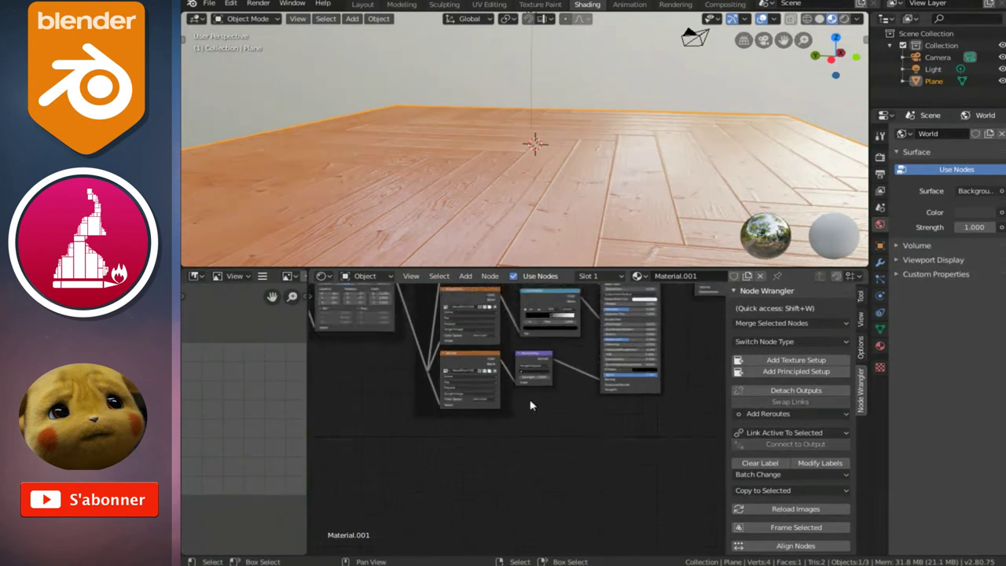
{"action": "scroll", "coordinate": [555, 487], "scroll_direction": "down", "scroll_amount": 1}
{"action": "scroll", "coordinate": [534, 455], "scroll_direction": "down", "scroll_amount": 1}
{"action": "scroll", "coordinate": [598, 438], "scroll_direction": "down", "scroll_amount": 1}
{"action": "mouse_move", "coordinate": [520, 190]}
{"action": "middle_mouse_down"}
{"action": "mouse_move", "coordinate": [585, 179]}
{"action": "mouse_move", "coordinate": [440, 162]}
{"action": "mouse_move", "coordinate": [445, 183]}
{"action": "mouse_move", "coordinate": [570, 140]}
{"action": "mouse_move", "coordinate": [621, 142]}
{"action": "middle_mouse_up"}
{"action": "mouse_move", "coordinate": [423, 154]}
{"action": "middle_mouse_down"}
{"action": "mouse_move", "coordinate": [512, 182]}
{"action": "mouse_move", "coordinate": [655, 164]}
{"action": "middle_mouse_up"}
{"action": "mouse_move", "coordinate": [498, 168]}
{"action": "middle_mouse_down"}
{"action": "mouse_move", "coordinate": [610, 162]}
{"action": "mouse_move", "coordinate": [445, 158]}
{"action": "middle_mouse_up"}
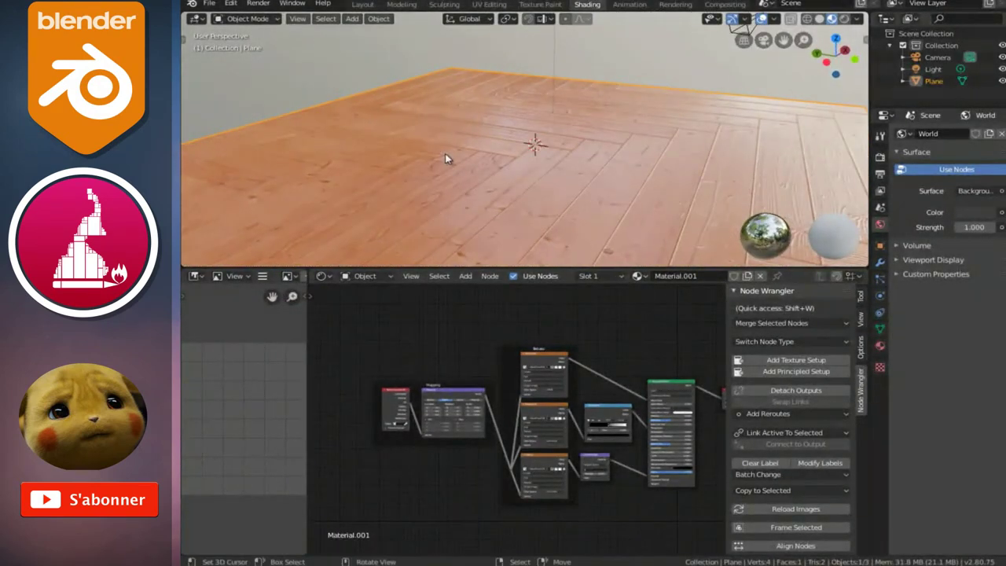
{"action": "scroll", "coordinate": [528, 422], "scroll_direction": "up", "scroll_amount": 2}
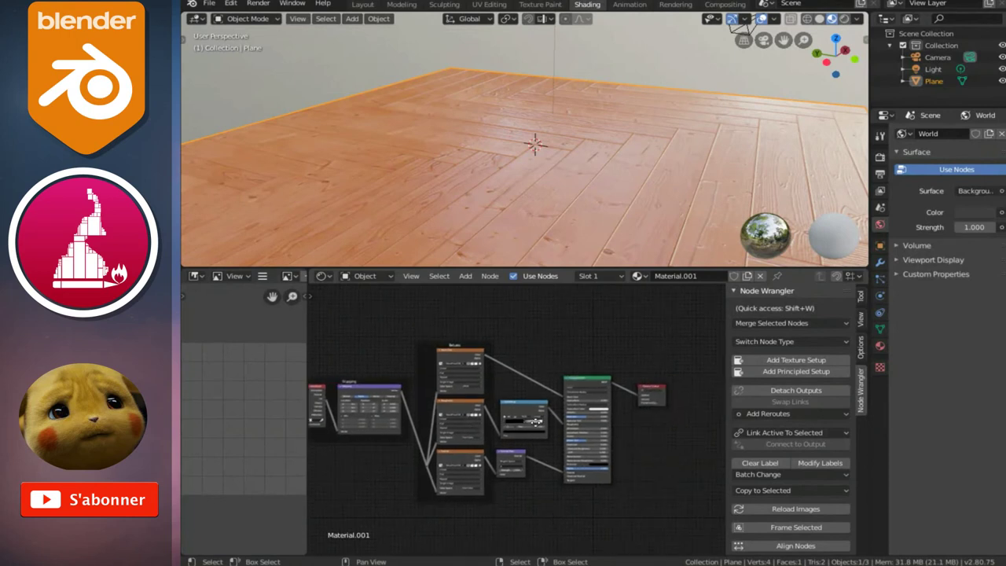
{"action": "scroll", "coordinate": [528, 421], "scroll_direction": "up", "scroll_amount": 2}
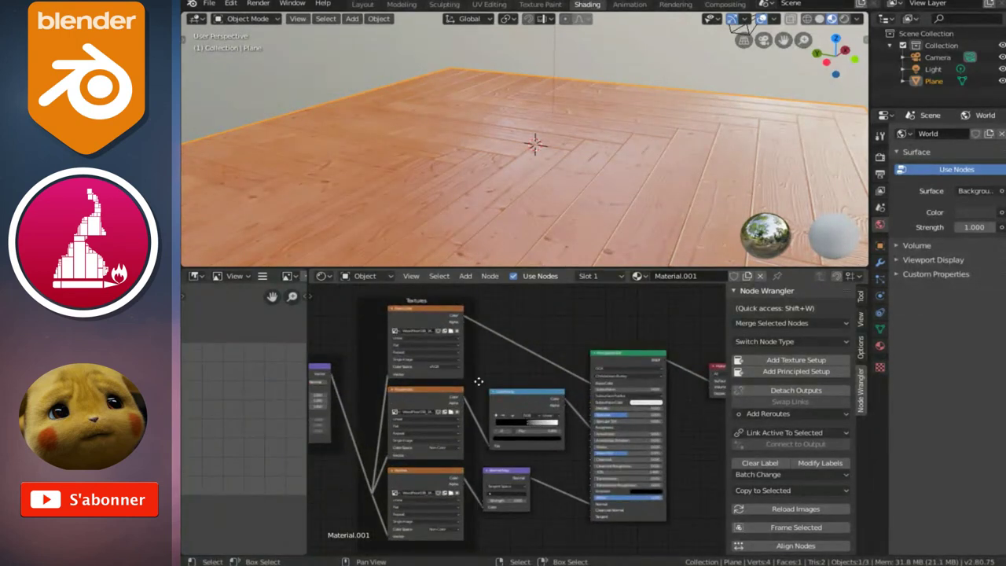
{"action": "middle_click_drag", "start_coordinate": [478, 381], "coordinate": [550, 403]}
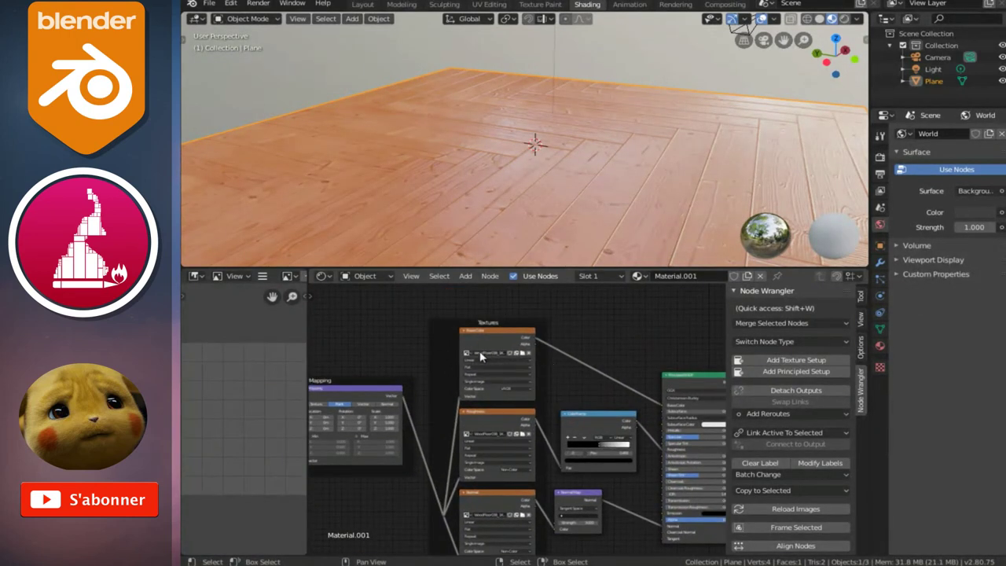
{"action": "mouse_move", "coordinate": [546, 451]}
{"action": "middle_mouse_down"}
{"action": "mouse_move", "coordinate": [497, 428]}
{"action": "mouse_move", "coordinate": [541, 384]}
{"action": "middle_mouse_up"}
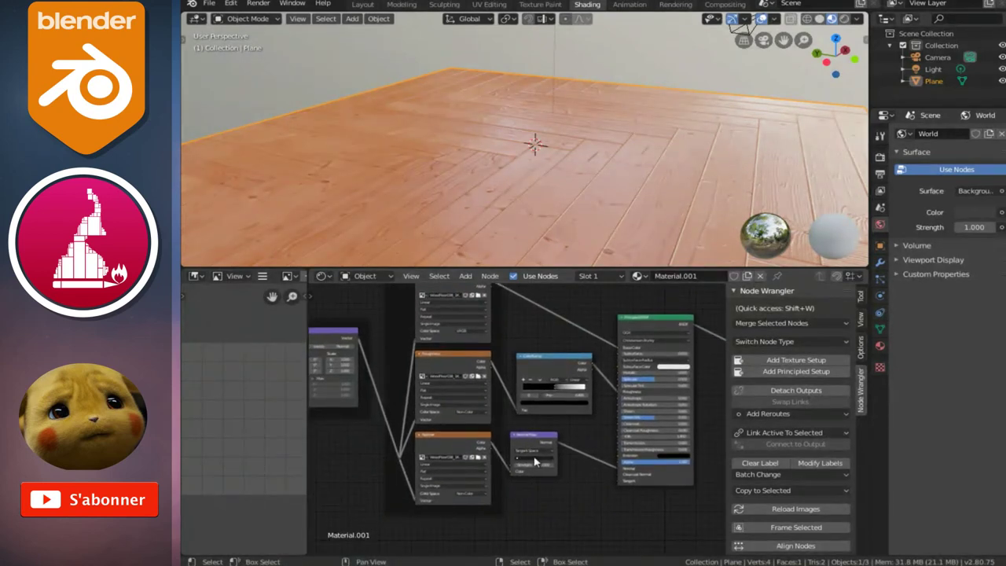
{"action": "scroll", "coordinate": [471, 377], "scroll_direction": "up", "scroll_amount": 5}
{"action": "mouse_move", "coordinate": [440, 369]}
{"action": "middle_mouse_down"}
{"action": "mouse_move", "coordinate": [480, 362]}
{"action": "mouse_move", "coordinate": [474, 348]}
{"action": "middle_mouse_up"}
{"action": "scroll", "coordinate": [522, 383], "scroll_direction": "down", "scroll_amount": 2}
{"action": "scroll", "coordinate": [518, 389], "scroll_direction": "down", "scroll_amount": 1}
{"action": "scroll", "coordinate": [517, 393], "scroll_direction": "down", "scroll_amount": 1}
{"action": "scroll", "coordinate": [515, 395], "scroll_direction": "down", "scroll_amount": 1}
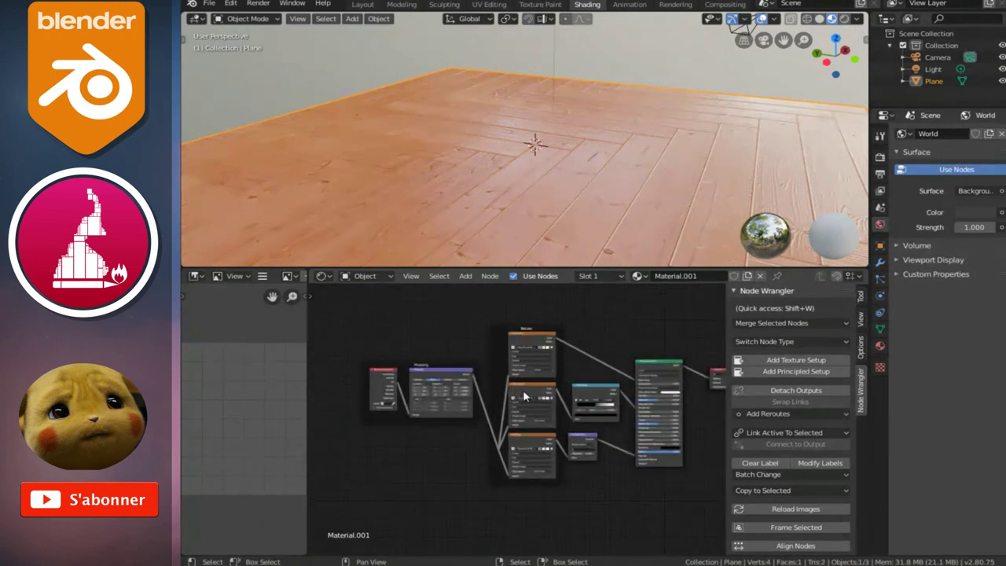
{"action": "scroll", "coordinate": [489, 448], "scroll_direction": "up", "scroll_amount": 2}
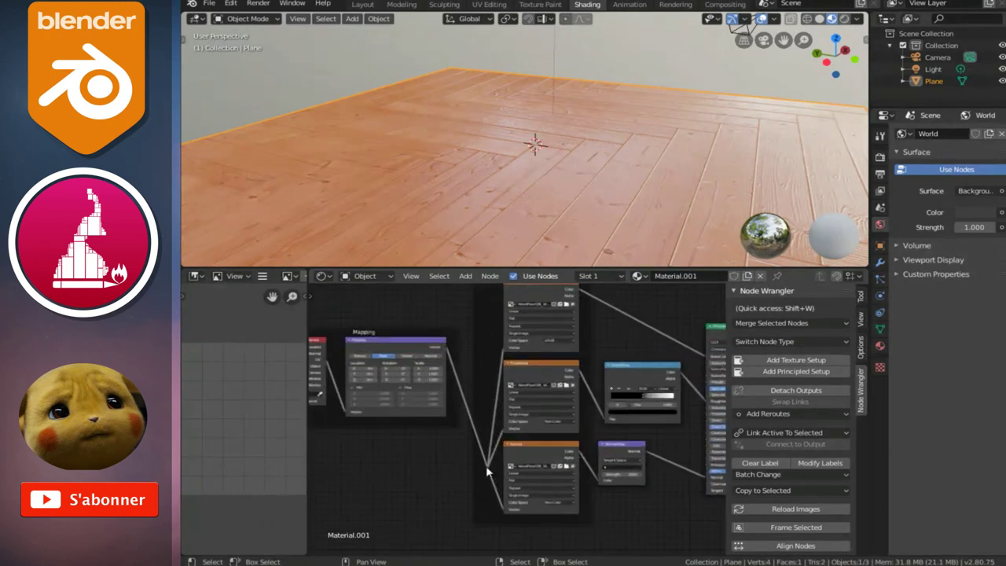
{"action": "scroll", "coordinate": [583, 387], "scroll_direction": "down", "scroll_amount": 3}
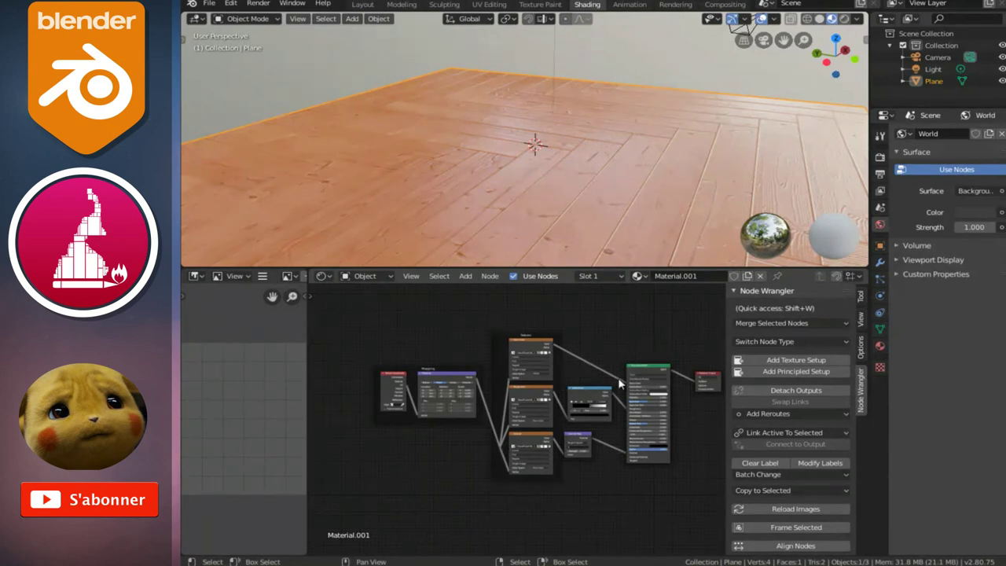
{"action": "scroll", "coordinate": [551, 168], "scroll_direction": "down", "scroll_amount": 3}
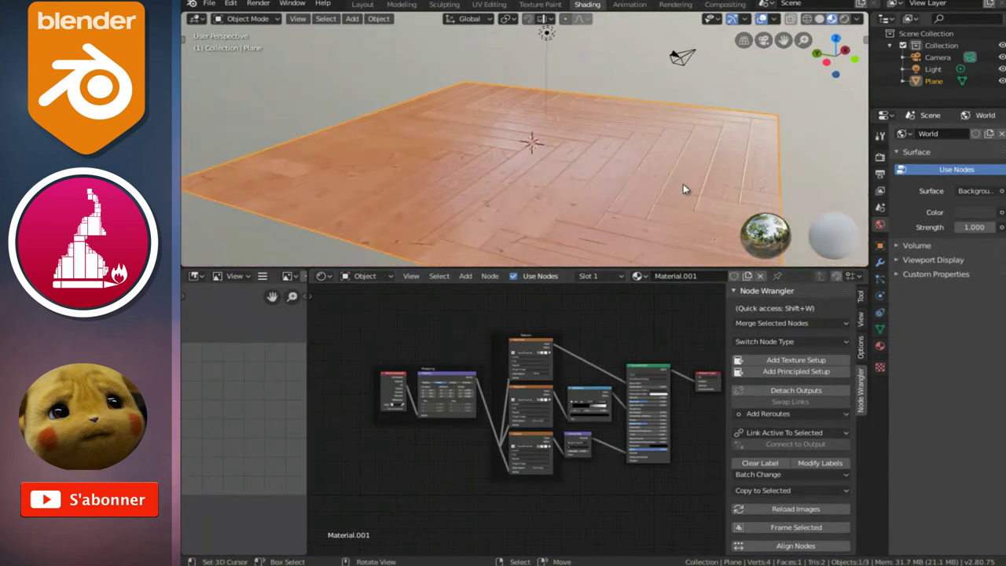
{"action": "middle_click_drag", "start_coordinate": [673, 155], "coordinate": [554, 77]}
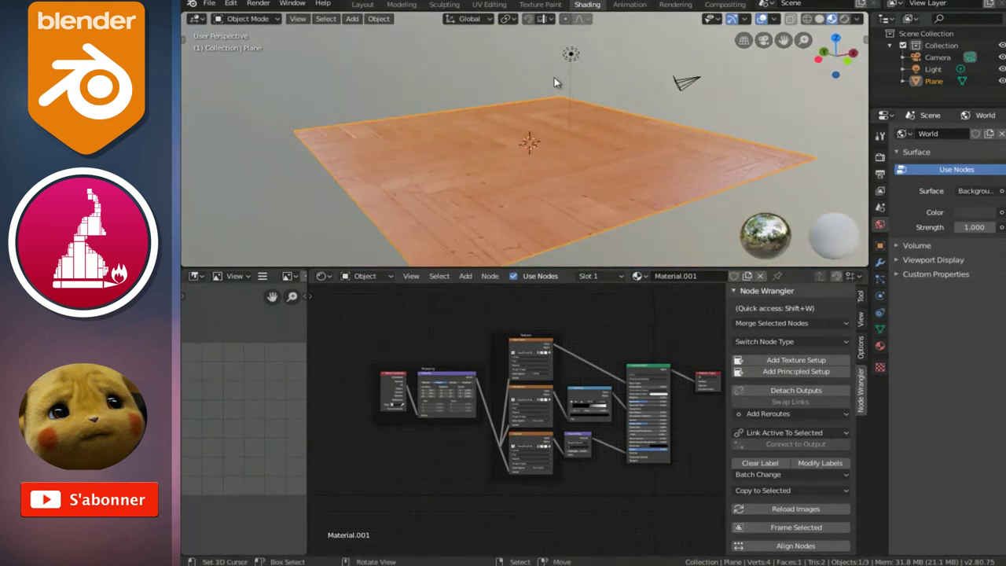
{"action": "left_click", "coordinate": [362, 4]}
Preview the wood floor under the interior HDRI, then the sunrise HDRI
{"action": "scroll", "coordinate": [471, 231], "scroll_direction": "down", "scroll_amount": 3}
{"action": "middle_click_drag", "start_coordinate": [477, 231], "coordinate": [568, 254]}
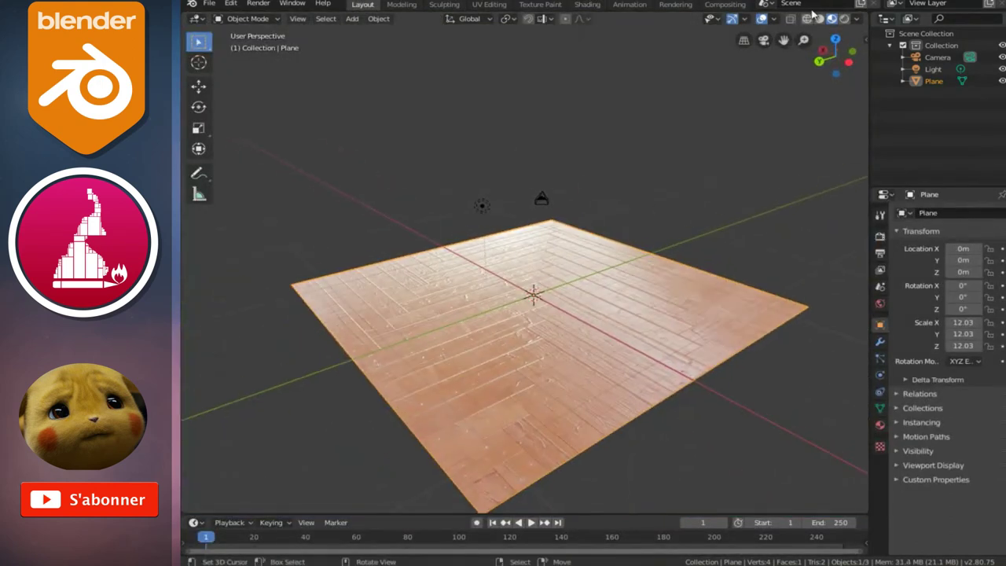
{"action": "left_click", "coordinate": [859, 21]}
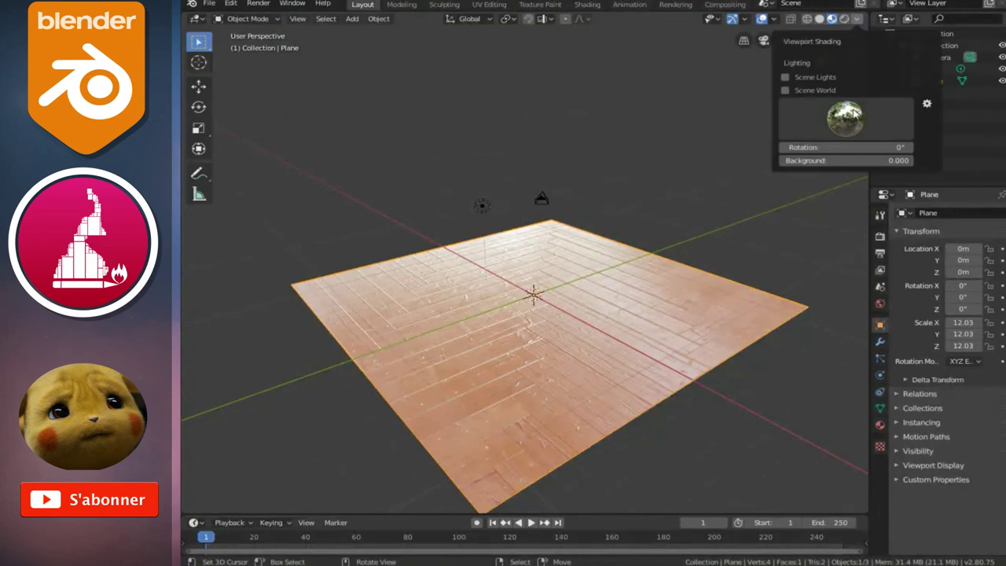
{"action": "left_click", "coordinate": [846, 118]}
{"action": "left_click", "coordinate": [656, 160]}
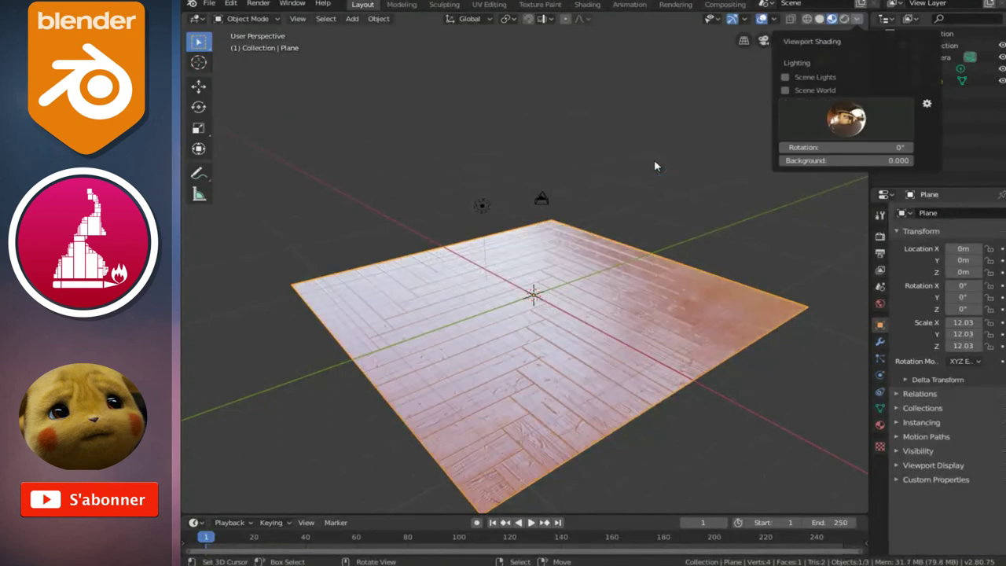
{"action": "left_click", "coordinate": [854, 127]}
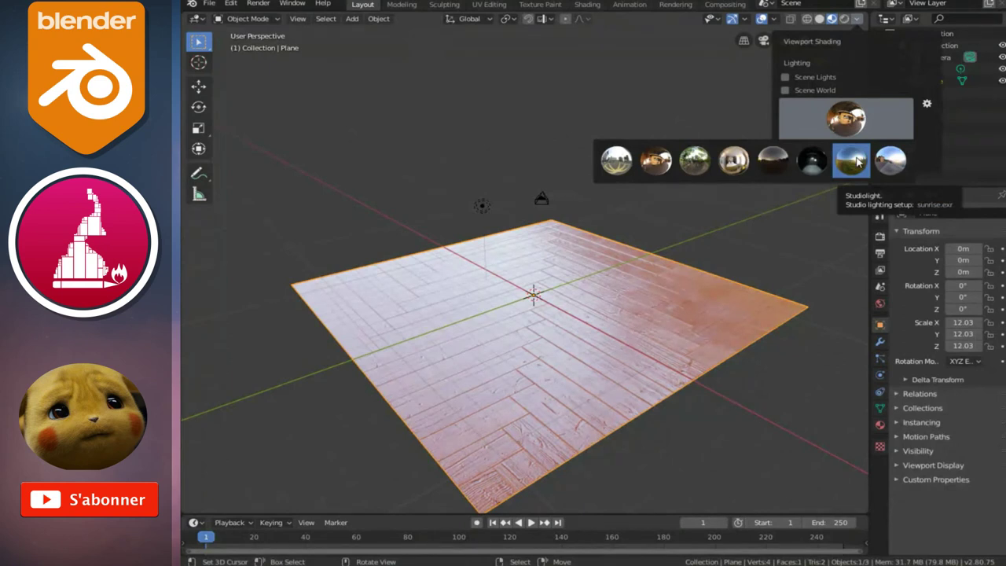
{"action": "left_click", "coordinate": [859, 161]}
Orbit in closer over the floor and switch the preview to a brighter HDRI environment
{"action": "mouse_move", "coordinate": [563, 288]}
{"action": "middle_mouse_down"}
{"action": "mouse_move", "coordinate": [707, 307]}
{"action": "mouse_move", "coordinate": [652, 260]}
{"action": "mouse_move", "coordinate": [667, 247]}
{"action": "middle_mouse_up"}
{"action": "scroll", "coordinate": [664, 296], "scroll_direction": "up", "scroll_amount": 3}
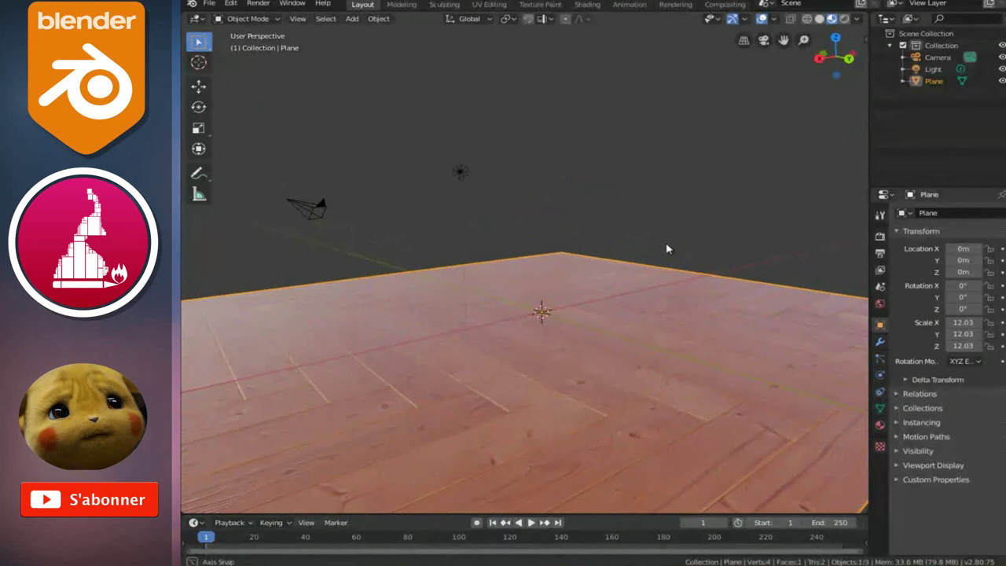
{"action": "left_click", "coordinate": [857, 20]}
{"action": "left_click", "coordinate": [839, 116]}
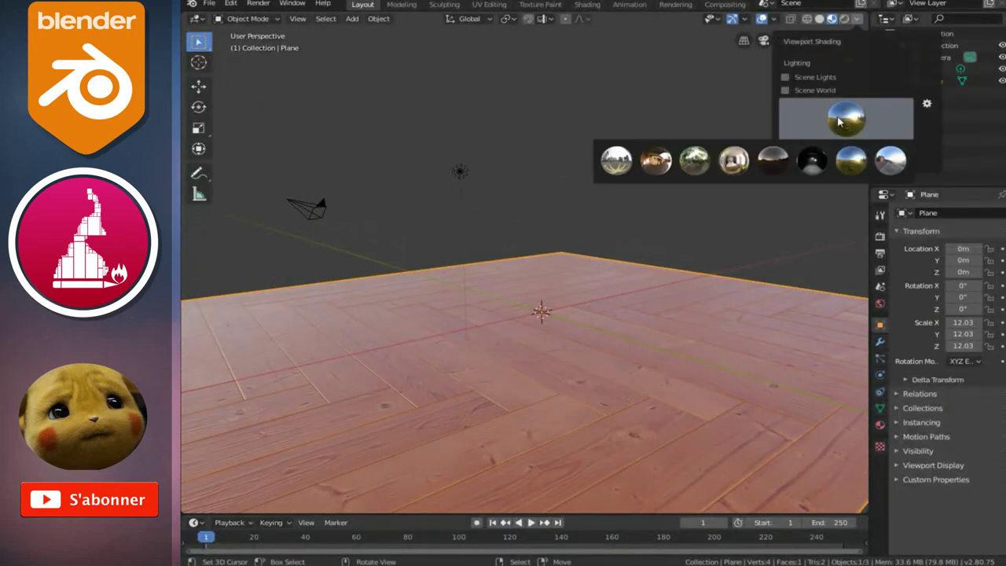
{"action": "left_click", "coordinate": [616, 163]}
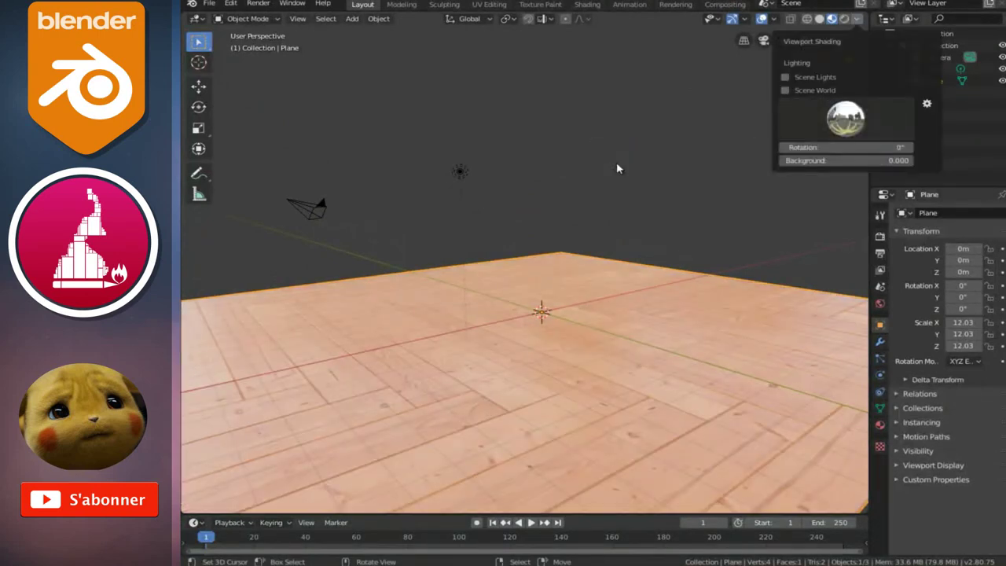